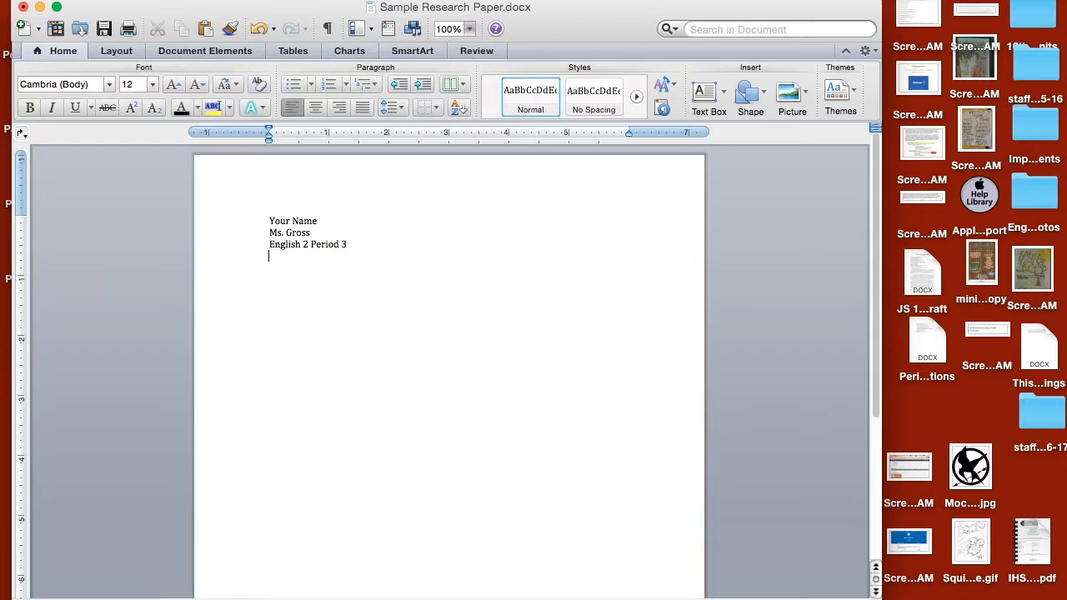
Enter the date October 3rd, 2016 below the class line and begin a centered title line reading "Title. Not Centered."
type("ctober 3rd, 2016")
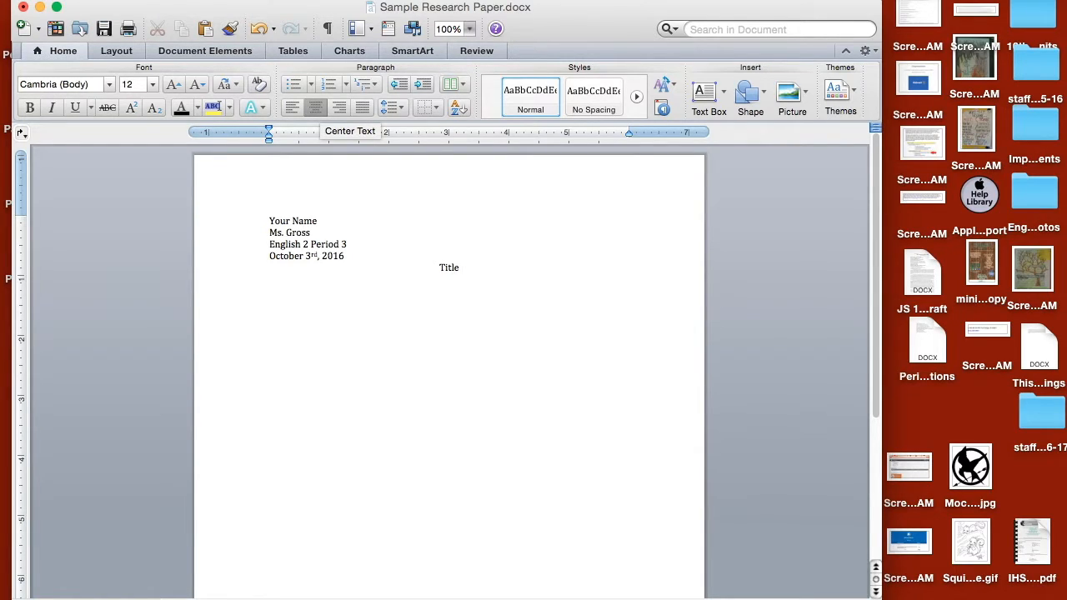
type("Noce")
key("BackSpace")
key("BackSpace")
type("t Centered. NOt")
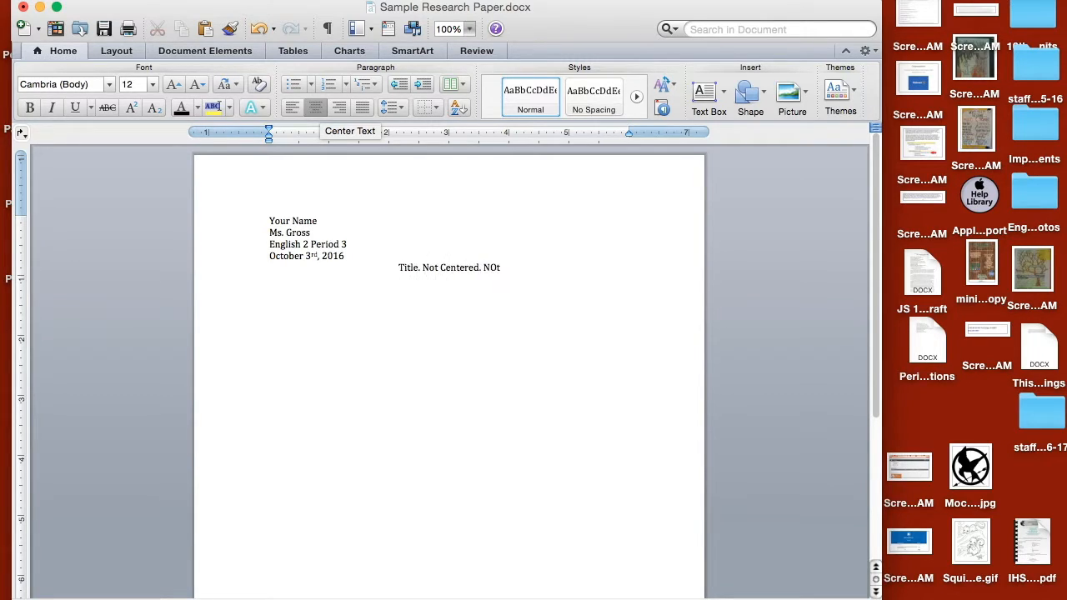
Continue the title line with "Not Bold. Not Italics. Just leave it alone in the center of the page"
type(" bold. Not")
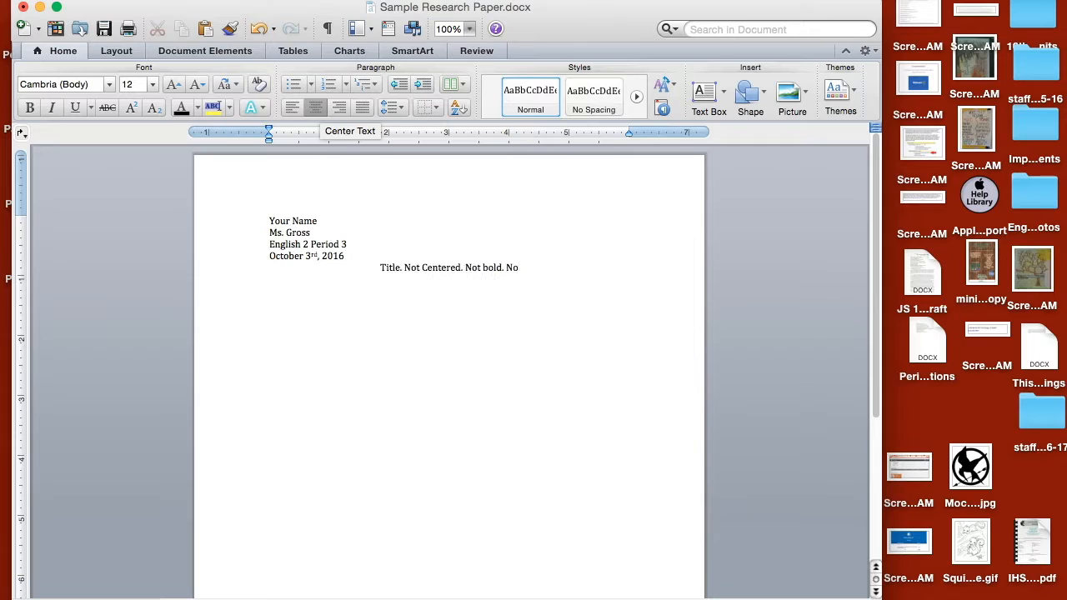
left_click(486, 267)
key("BackSpace")
type("B")
left_click(558, 262)
type("Italics.")
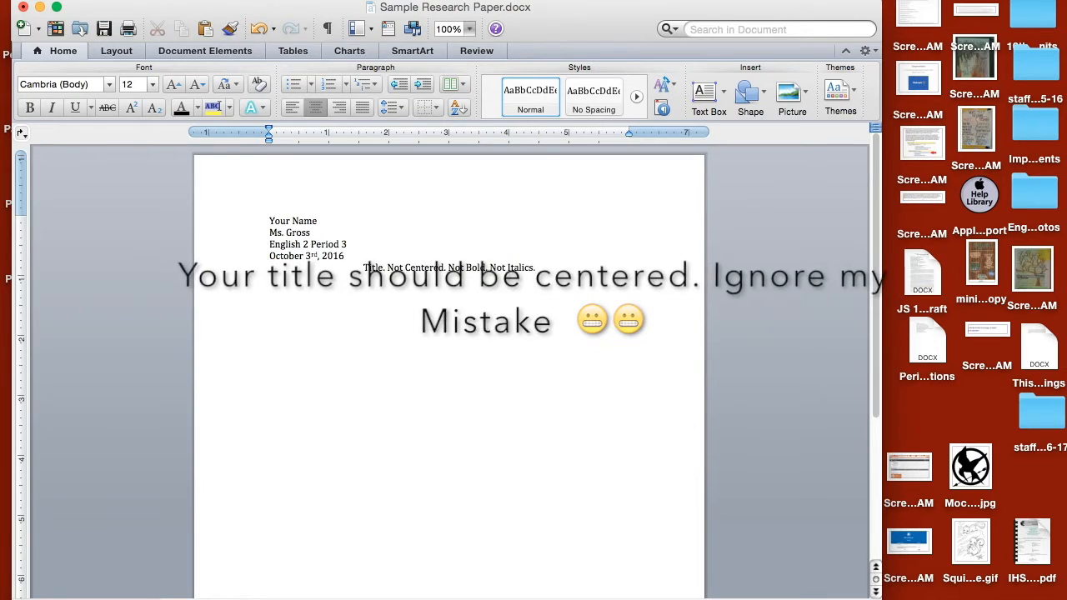
type(" Just leave i")
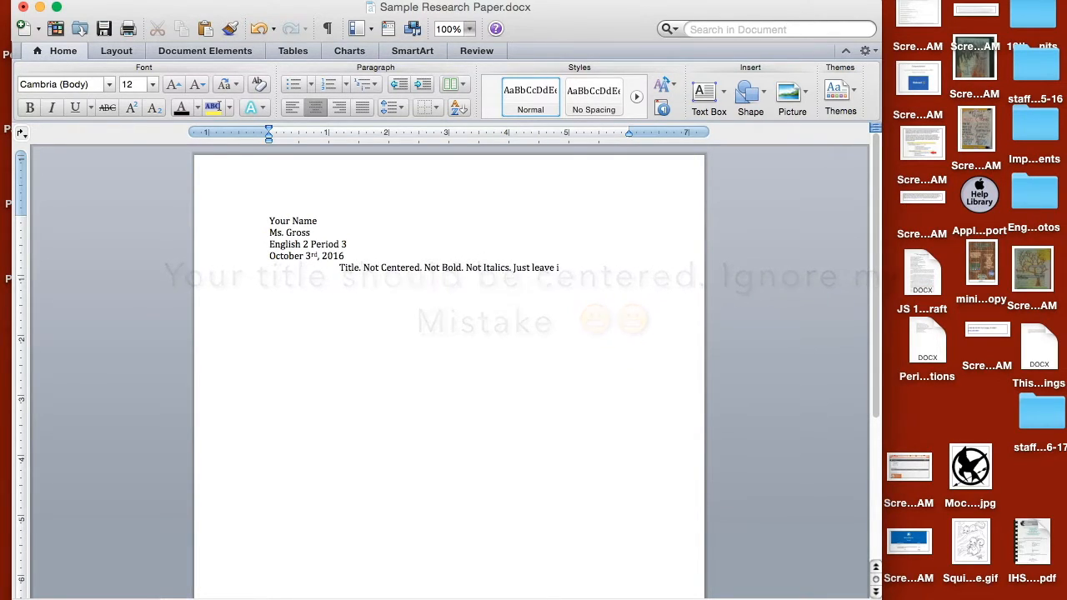
type("t alone in t")
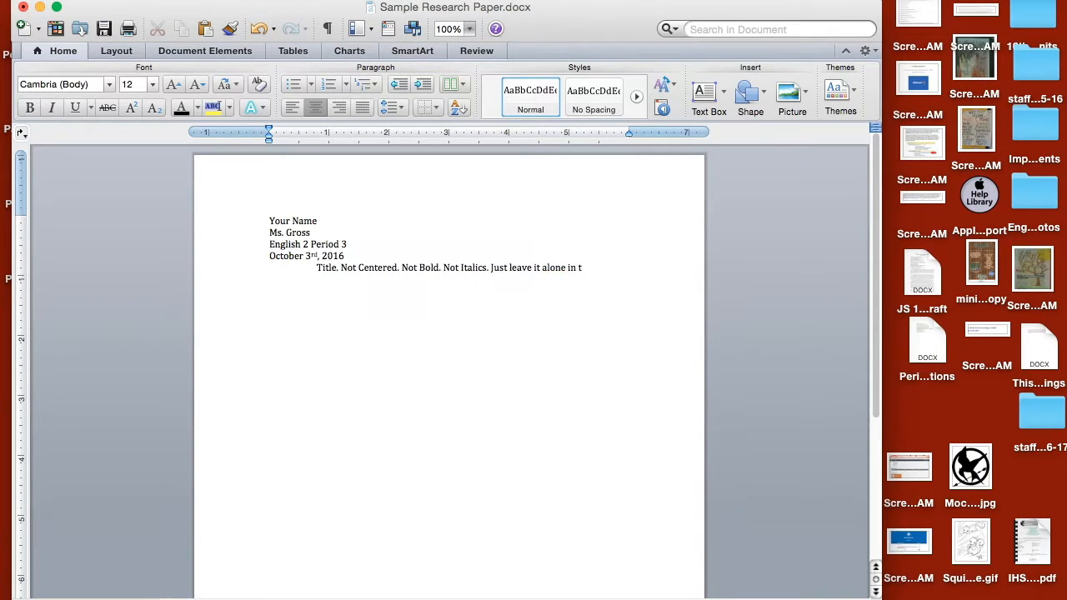
type("he center of the page")
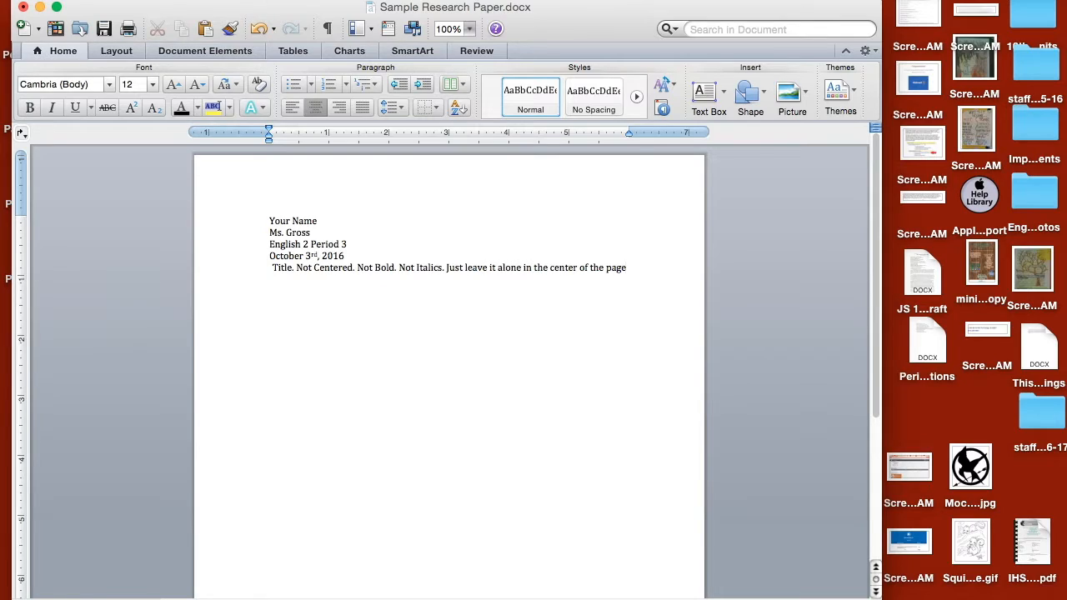
Start a left-aligned line below the title and paste the copied body paragraphs there
left_click(291, 107)
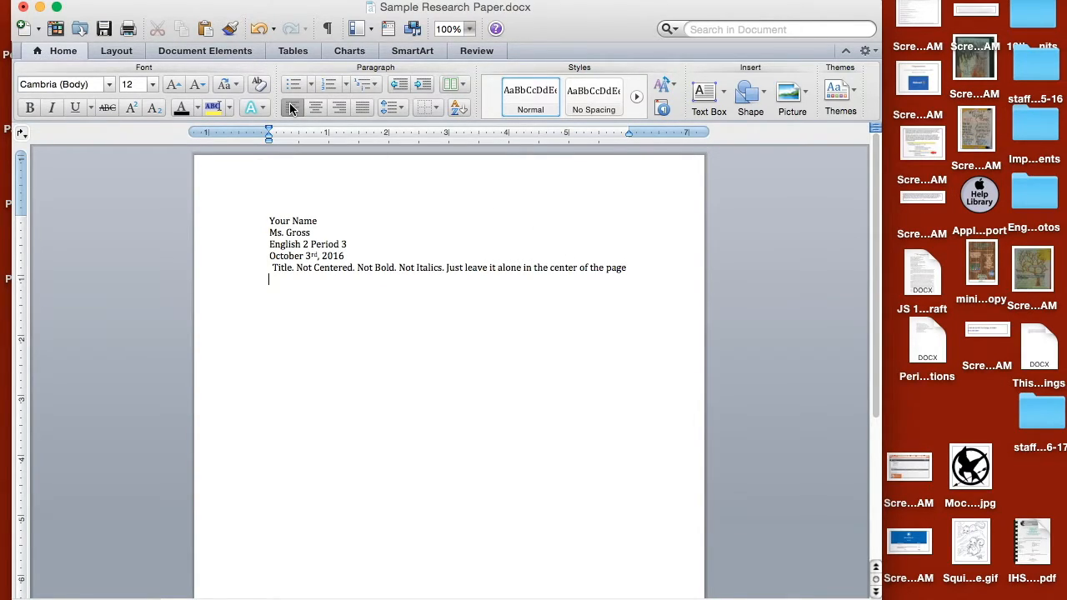
key("super+v")
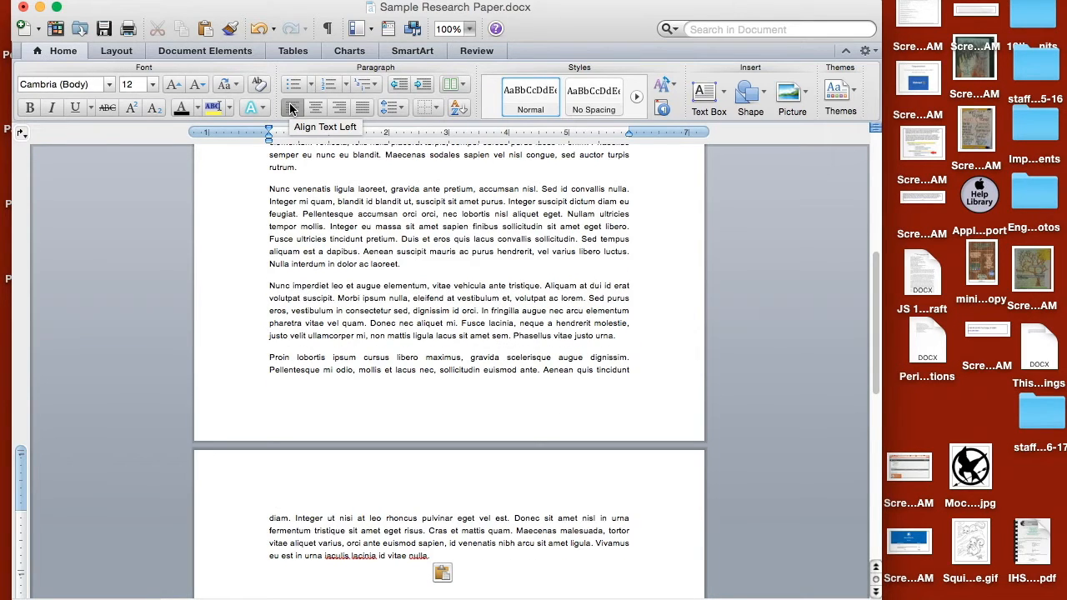
scroll(384, 431, "up", 10)
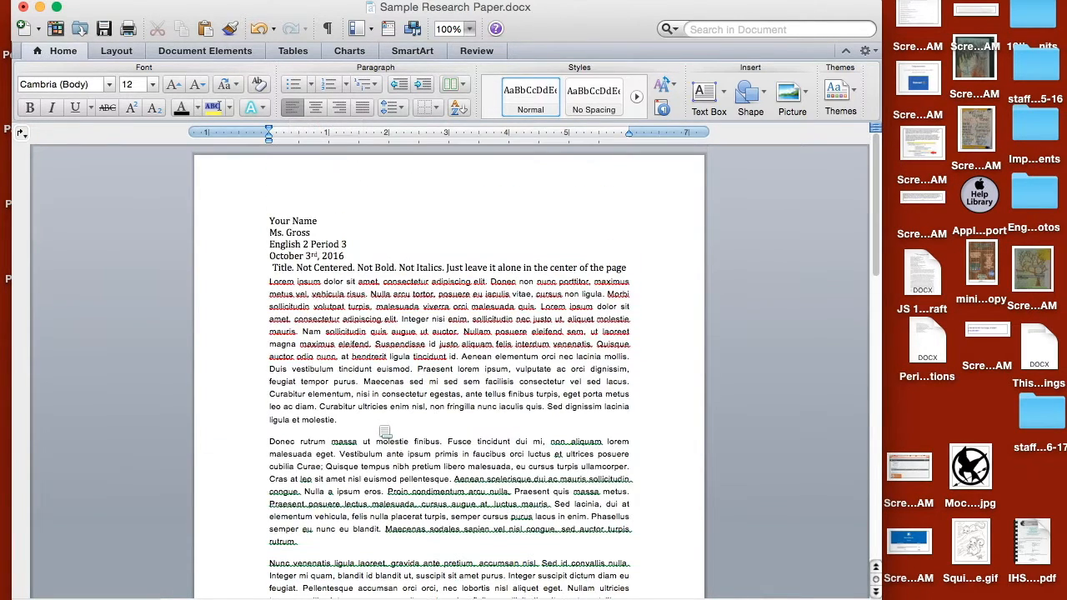
Change the font of the whole document to Times New Roman, size 12
key("super+a")
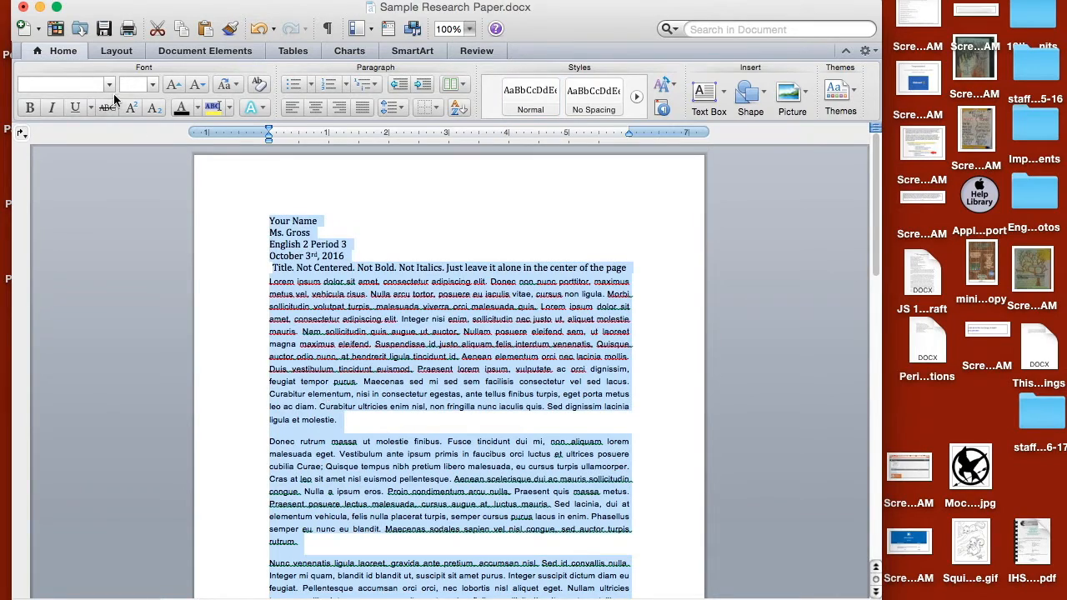
left_click(108, 84)
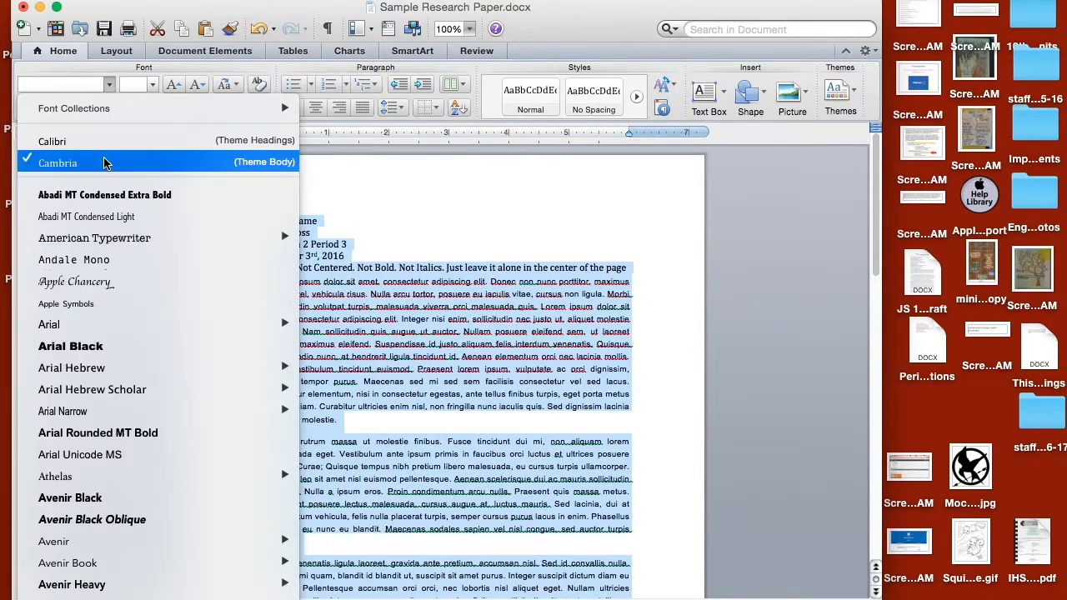
mouse_move(122, 384)
scroll(123, 383, "down", 15)
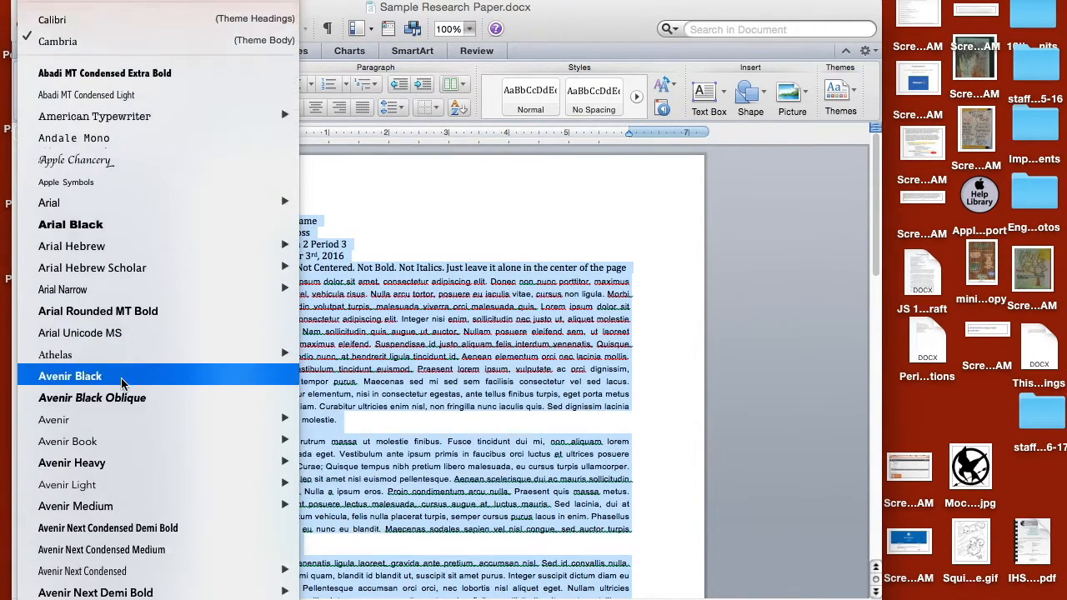
scroll(123, 383, "down", 14)
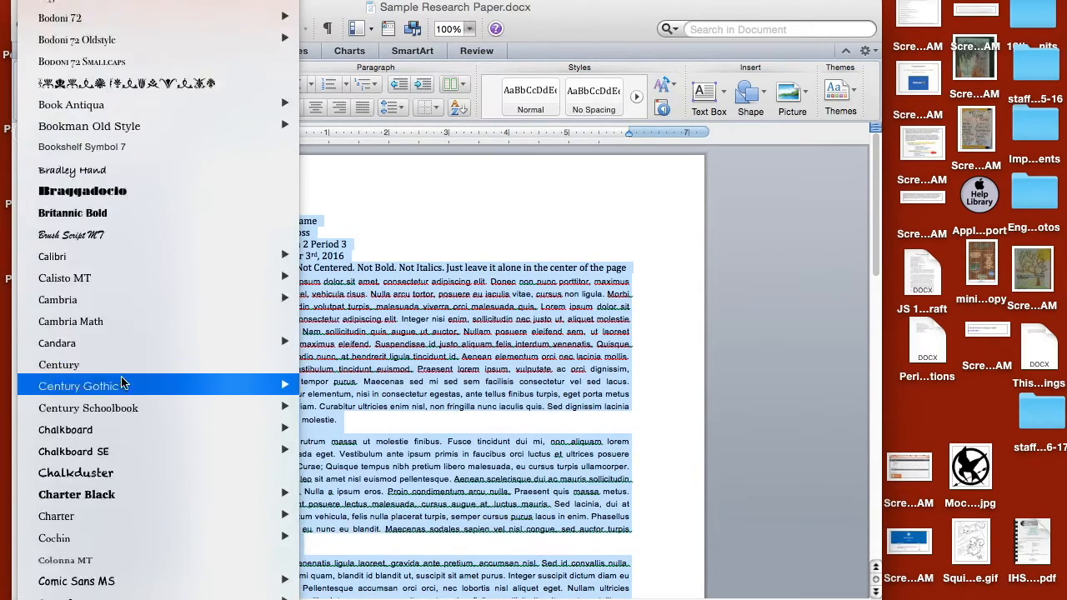
scroll(122, 384, "down", 15)
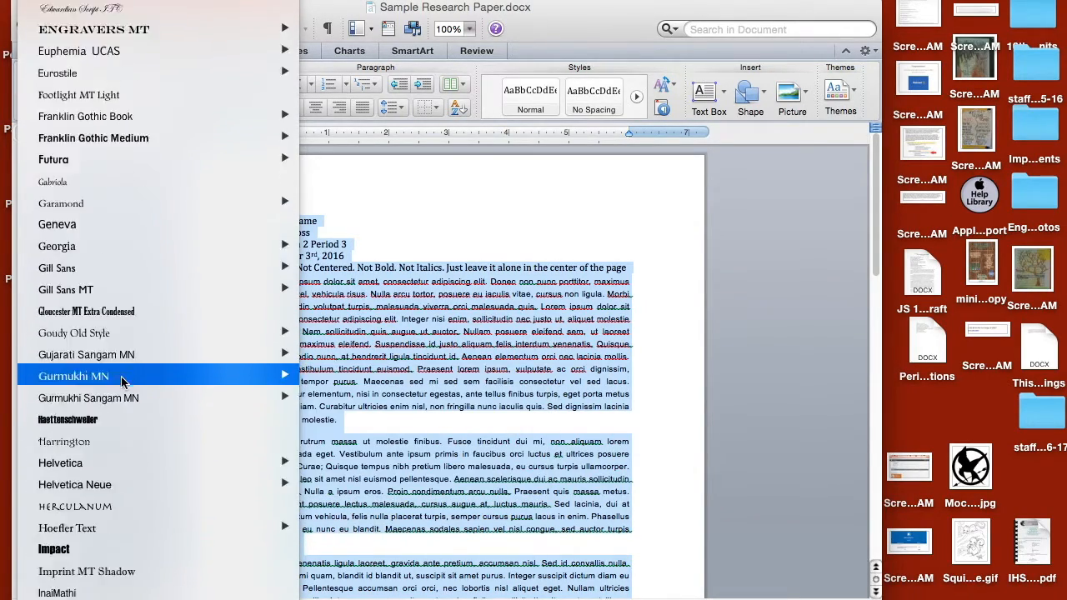
scroll(122, 384, "down", 15)
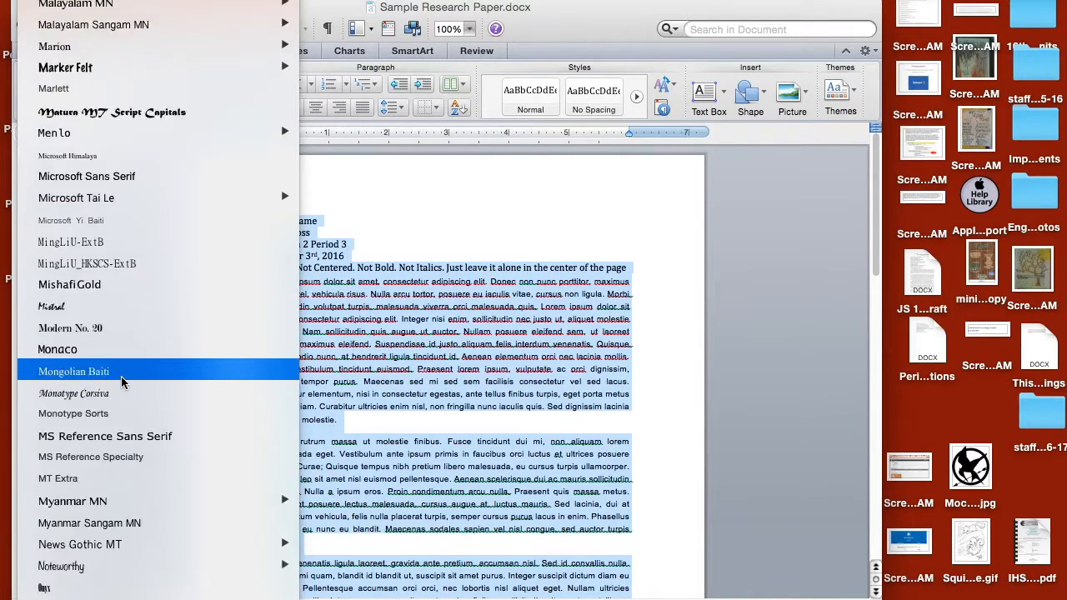
scroll(123, 383, "down", 9)
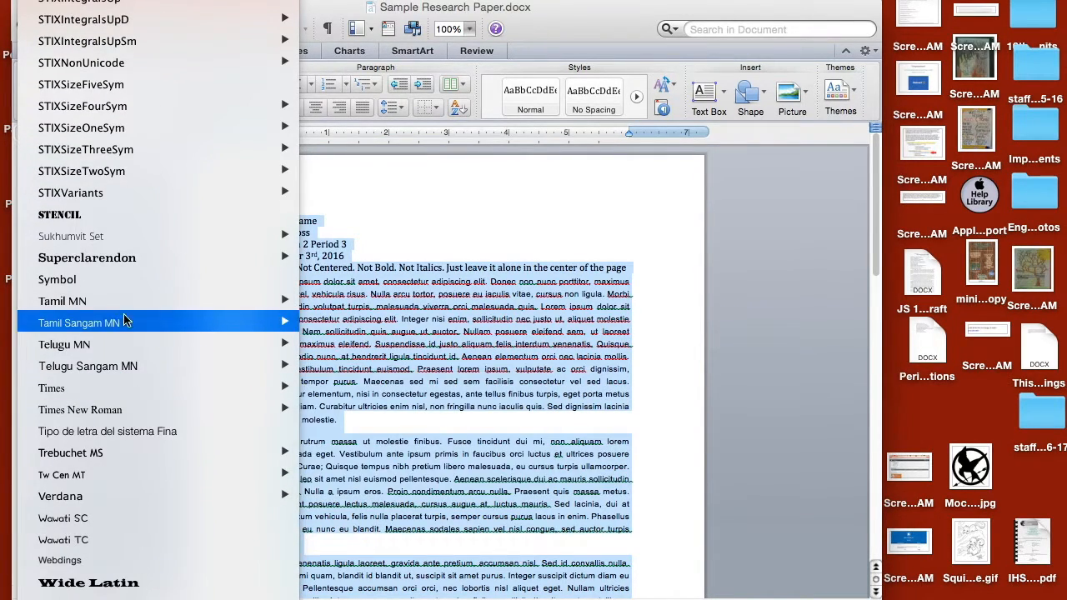
left_click(117, 410)
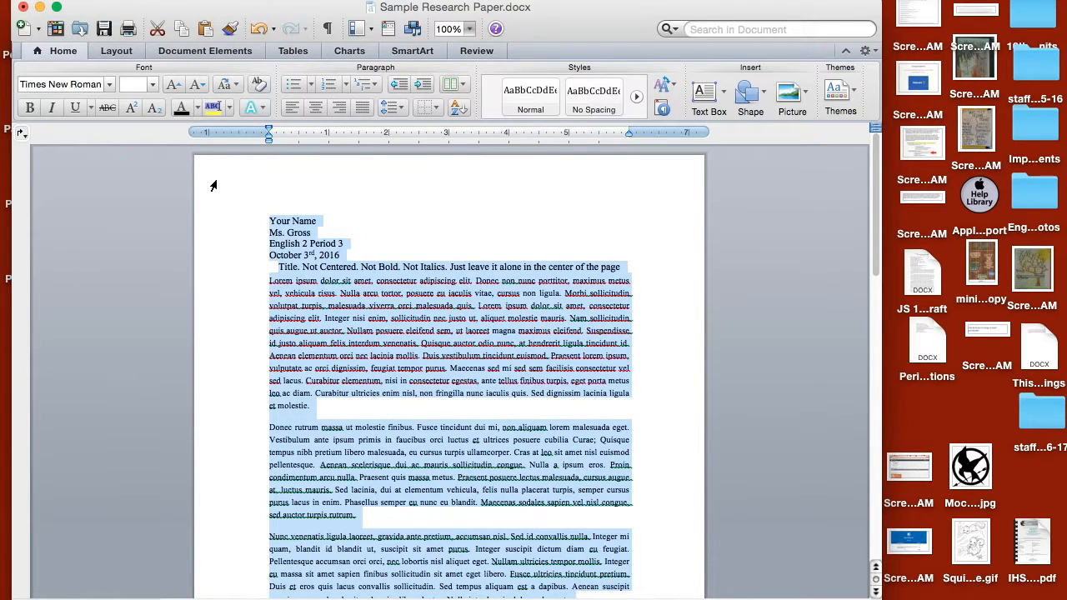
left_click(152, 84)
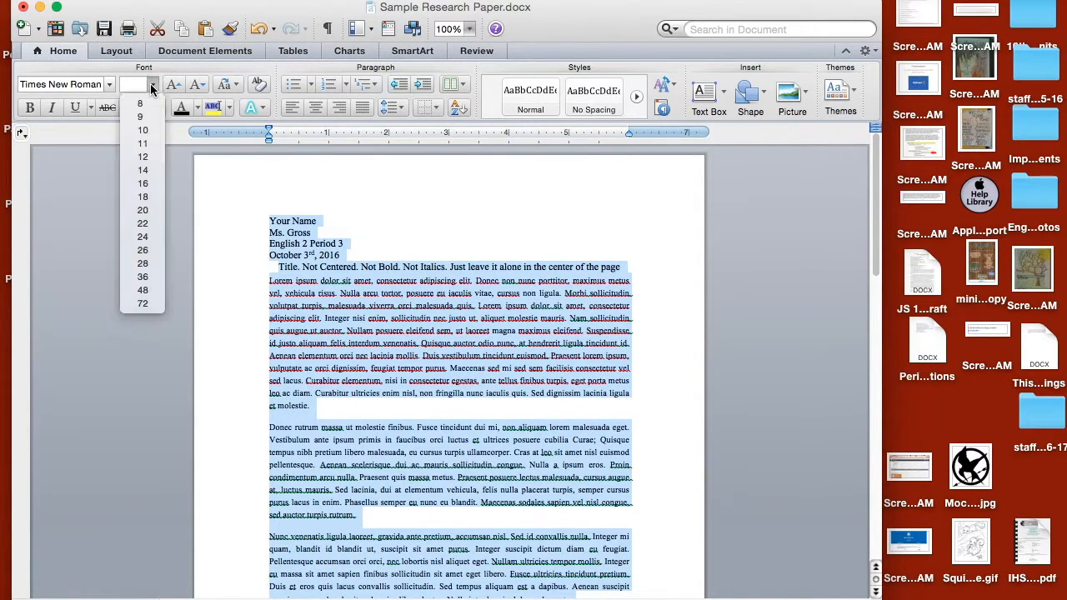
left_click(147, 155)
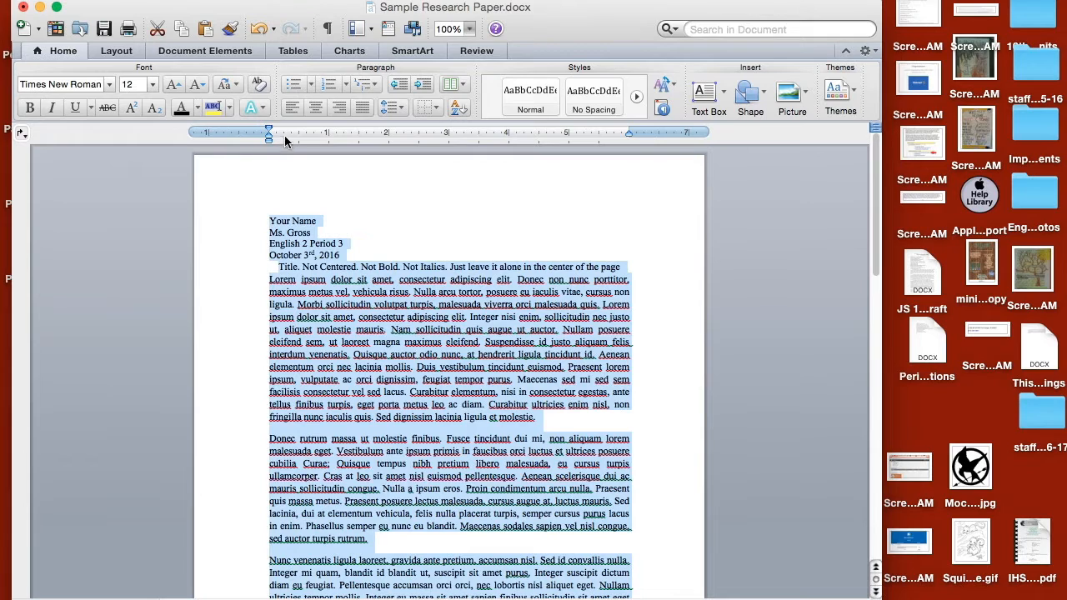
Set the whole document to 2.0 line spacing with 0 spacing before paragraphs and no added space between paragraphs of the same style
left_click(399, 115)
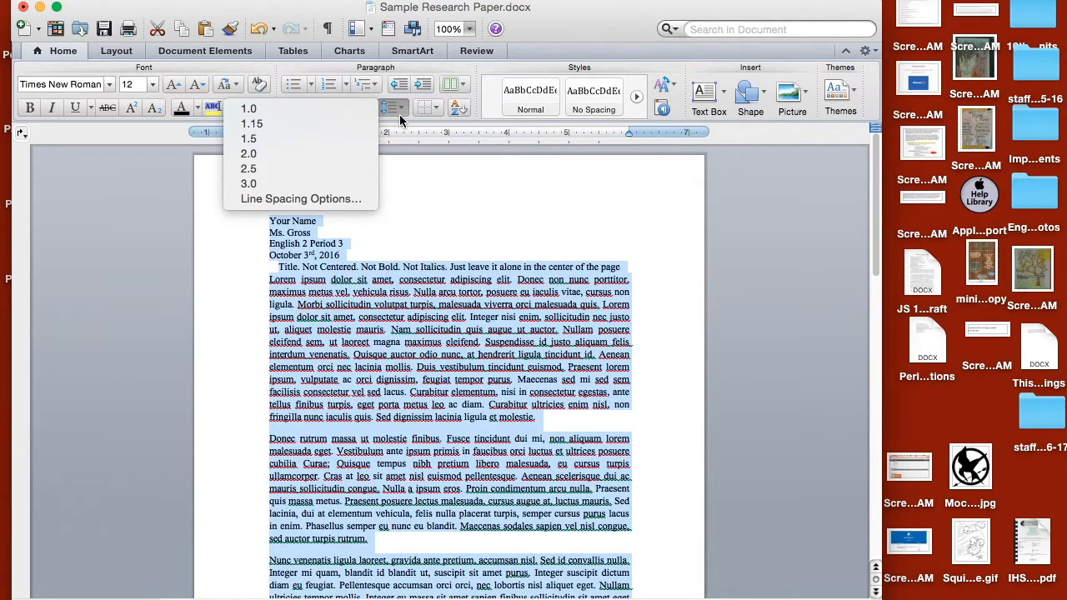
left_click(353, 155)
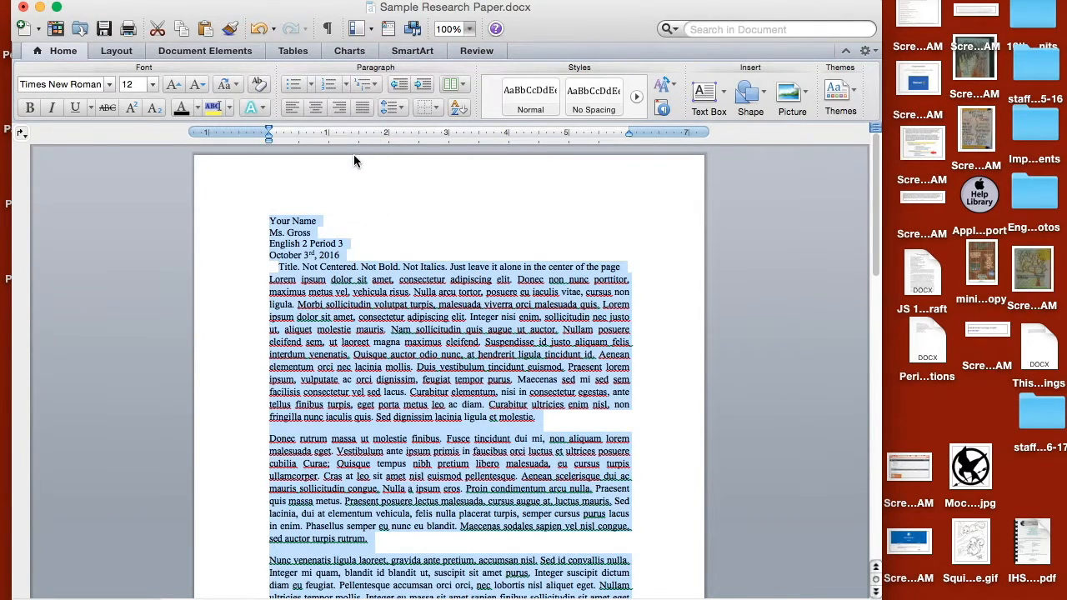
left_click(402, 107)
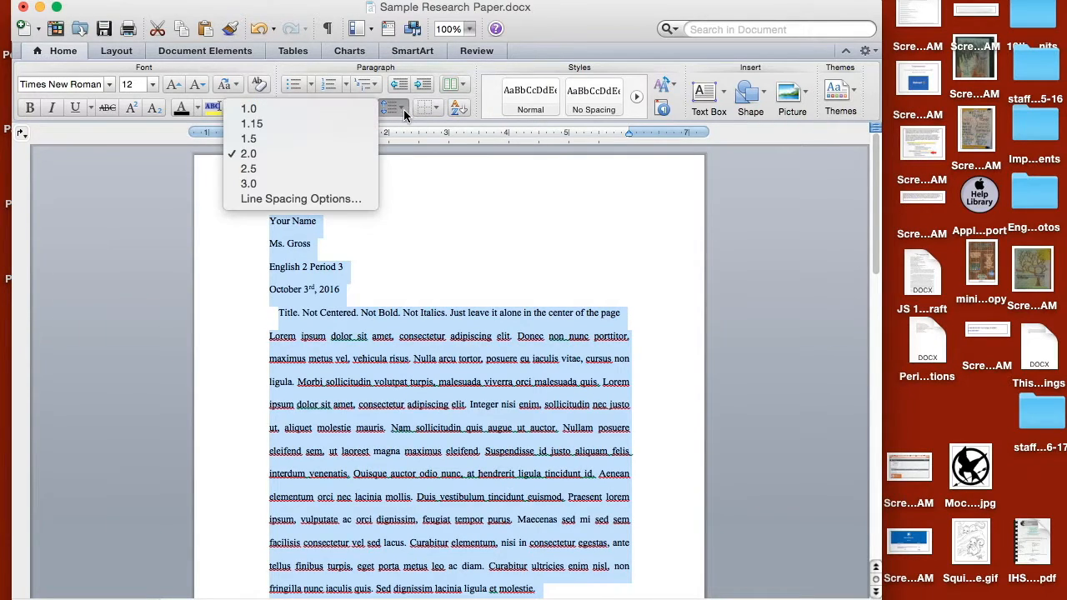
left_click(342, 198)
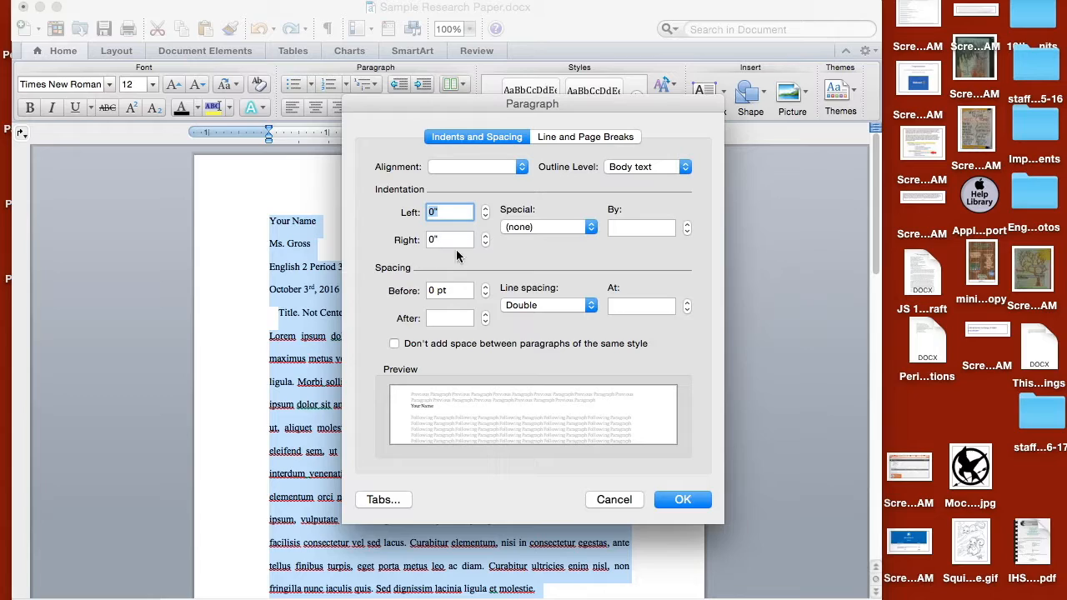
left_click(448, 289)
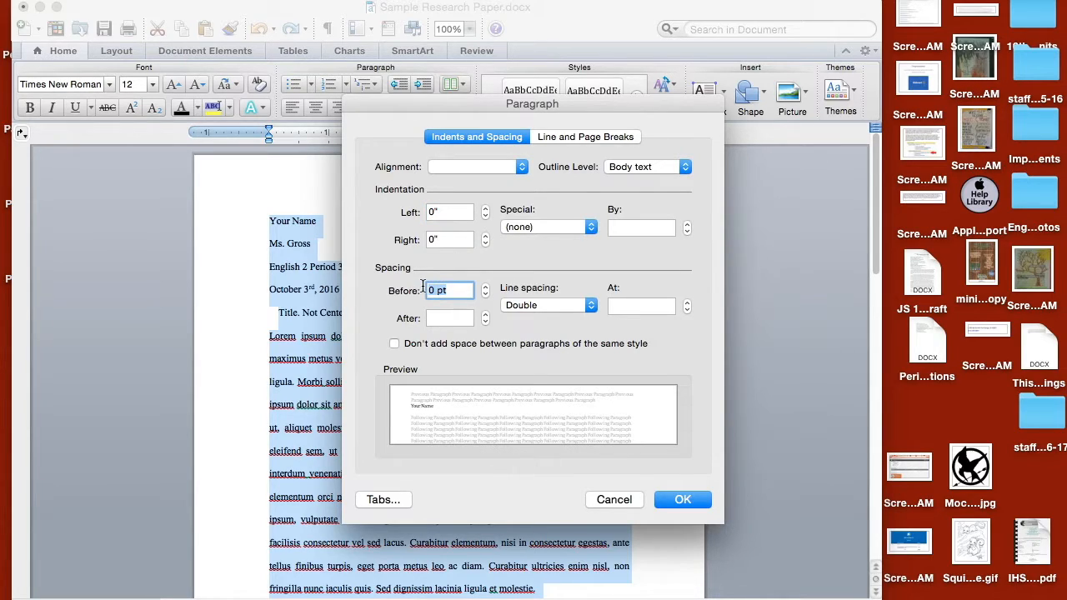
type("0")
left_click(448, 315)
left_click(394, 348)
left_click(669, 503)
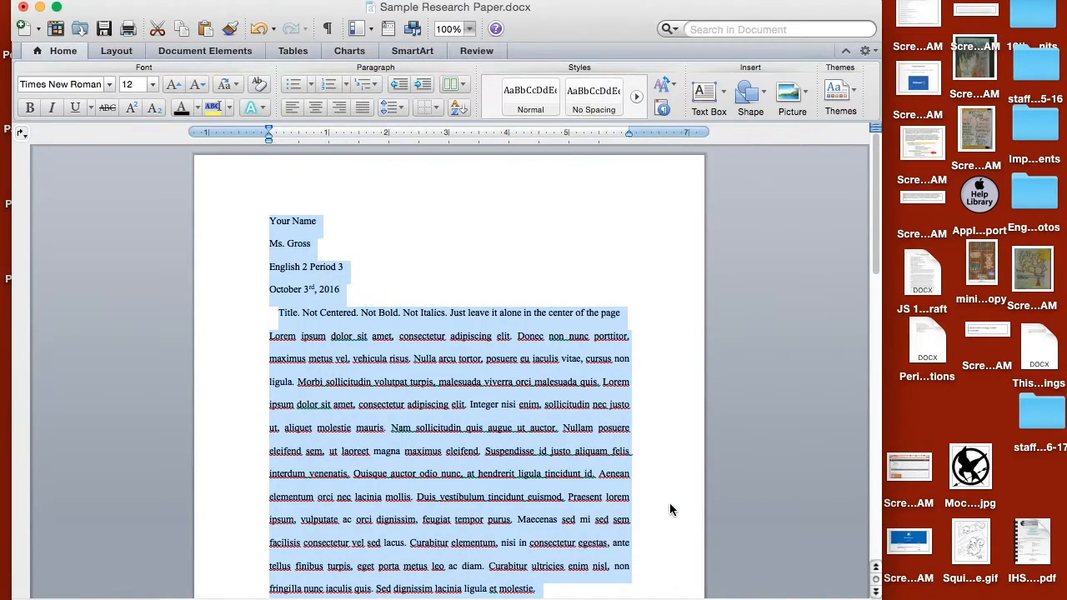
left_click(635, 296)
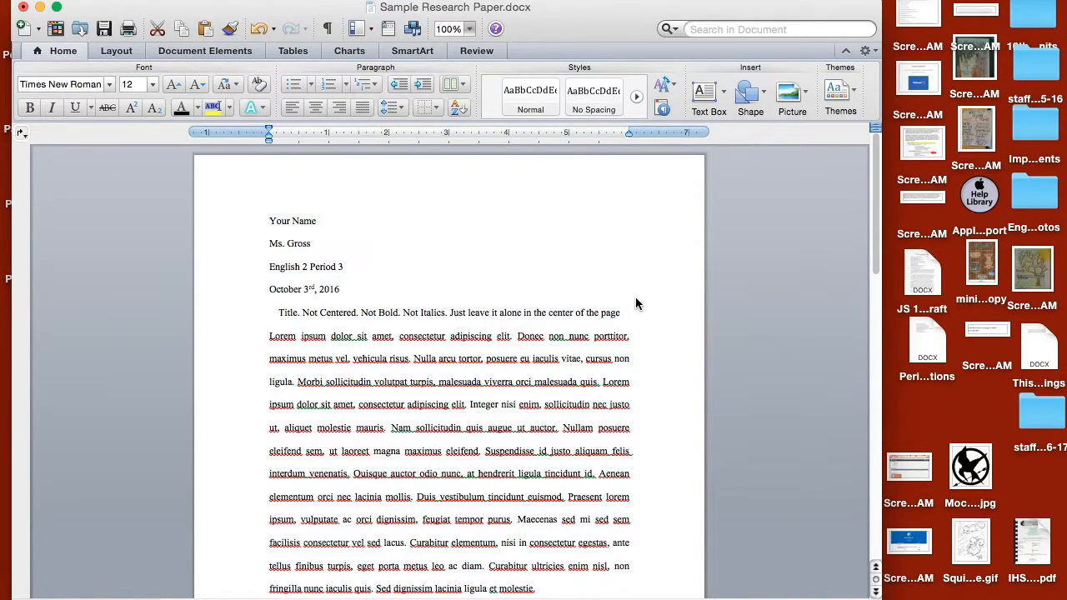
Indent the first line of each of the first four body paragraphs below the title
left_click(277, 315)
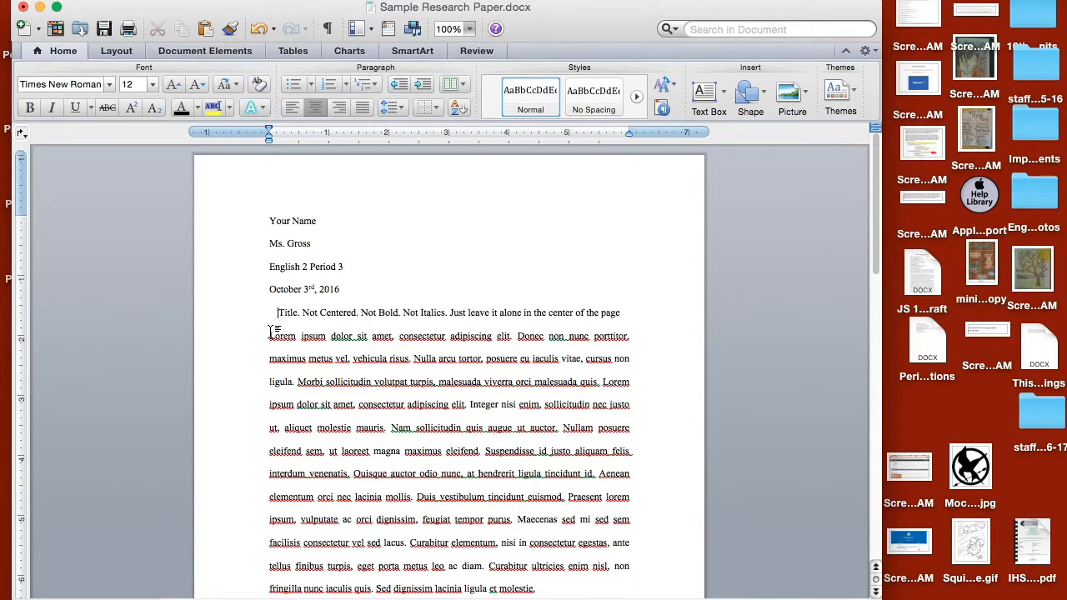
key("Tab")
scroll(265, 334, "down", 5)
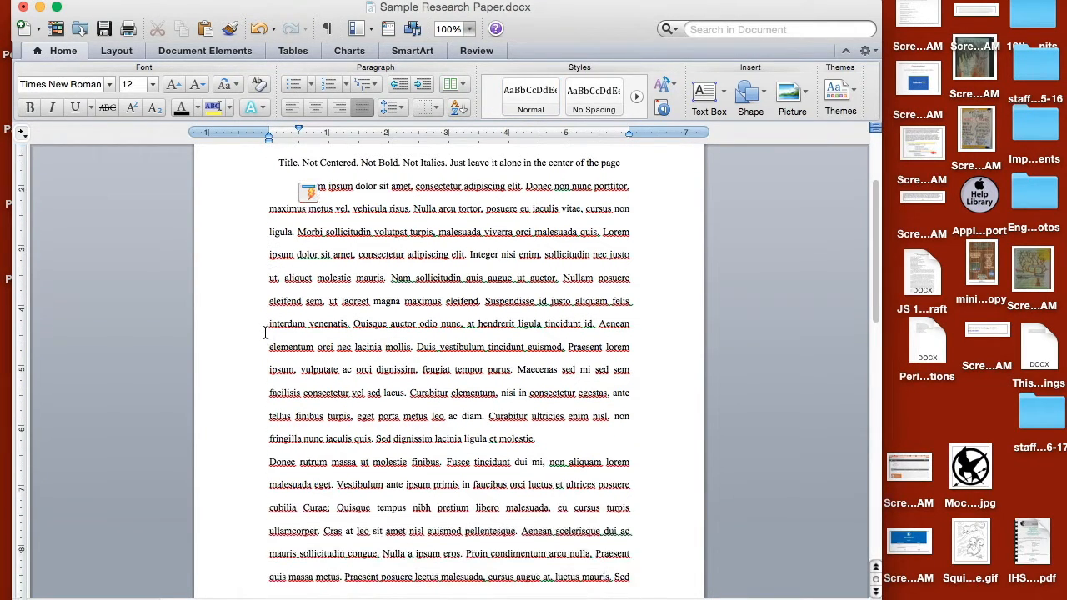
left_click(263, 454)
key("Tab")
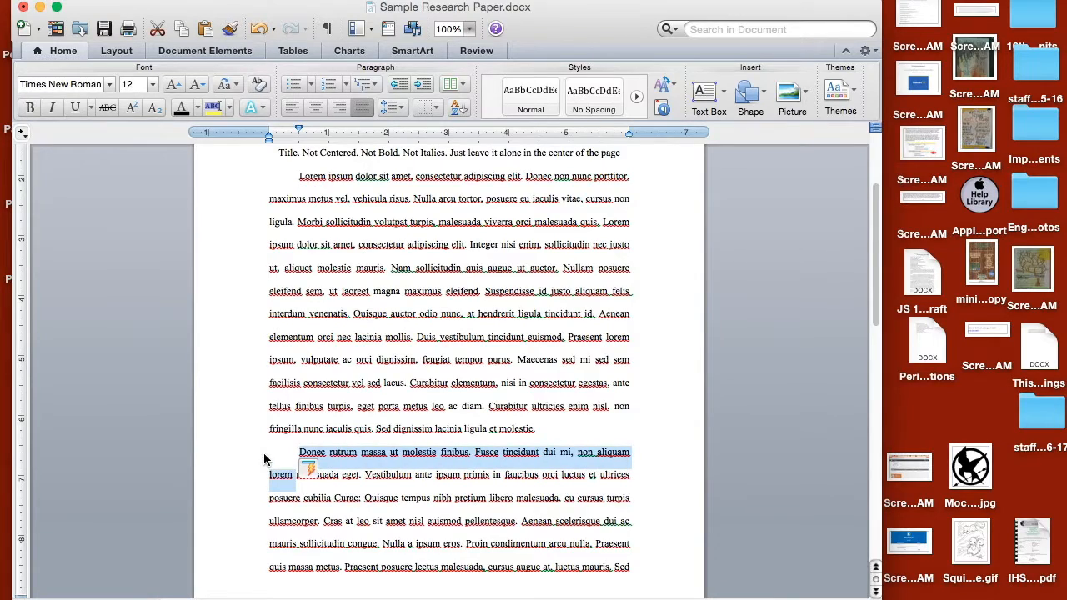
scroll(264, 453, "down", 10)
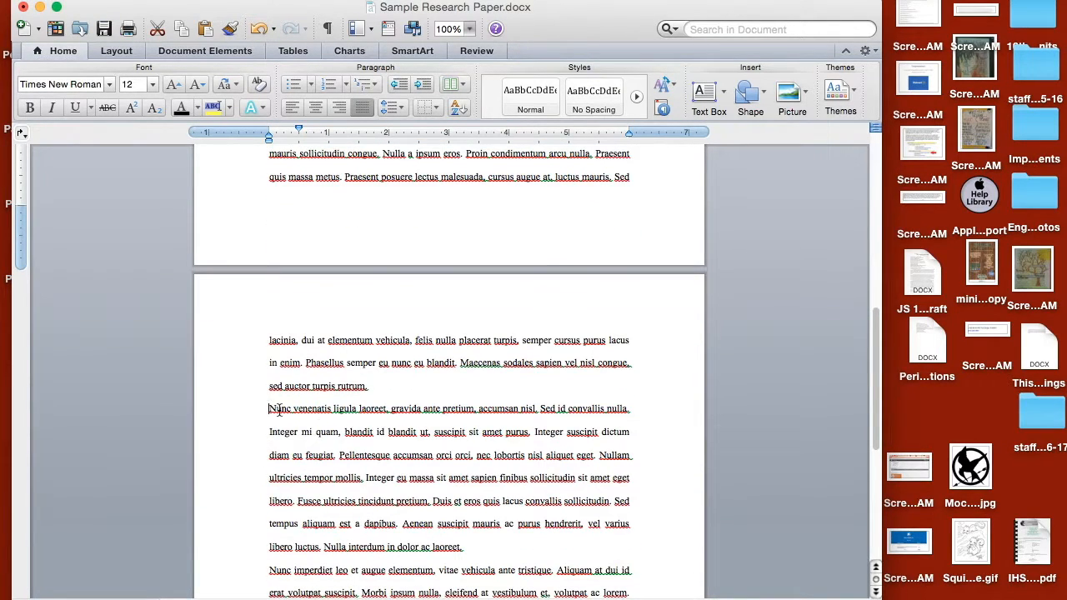
left_click(268, 409)
key("Tab")
scroll(268, 408, "down", 9)
left_click(268, 368)
key("Tab")
Insert right-aligned page numbers in the header of the document
scroll(402, 463, "up", 10)
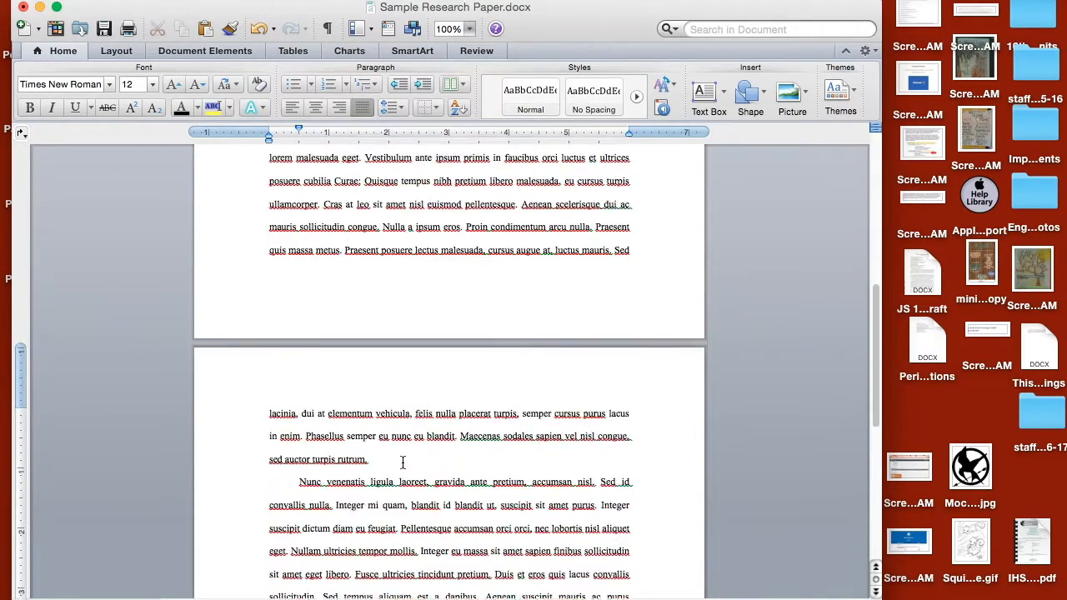
scroll(403, 463, "up", 11)
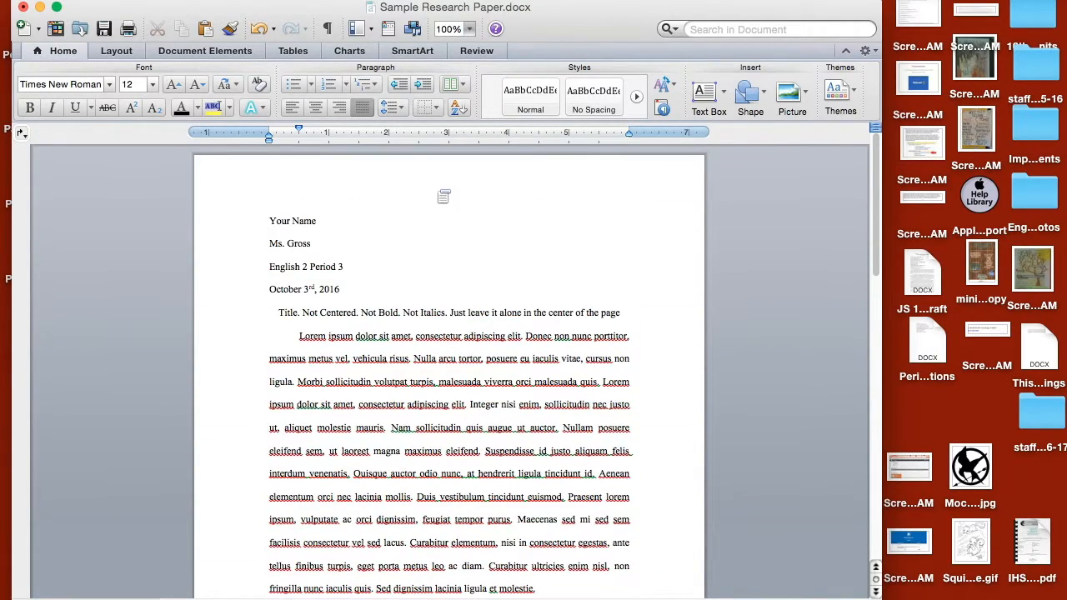
left_click(444, 195)
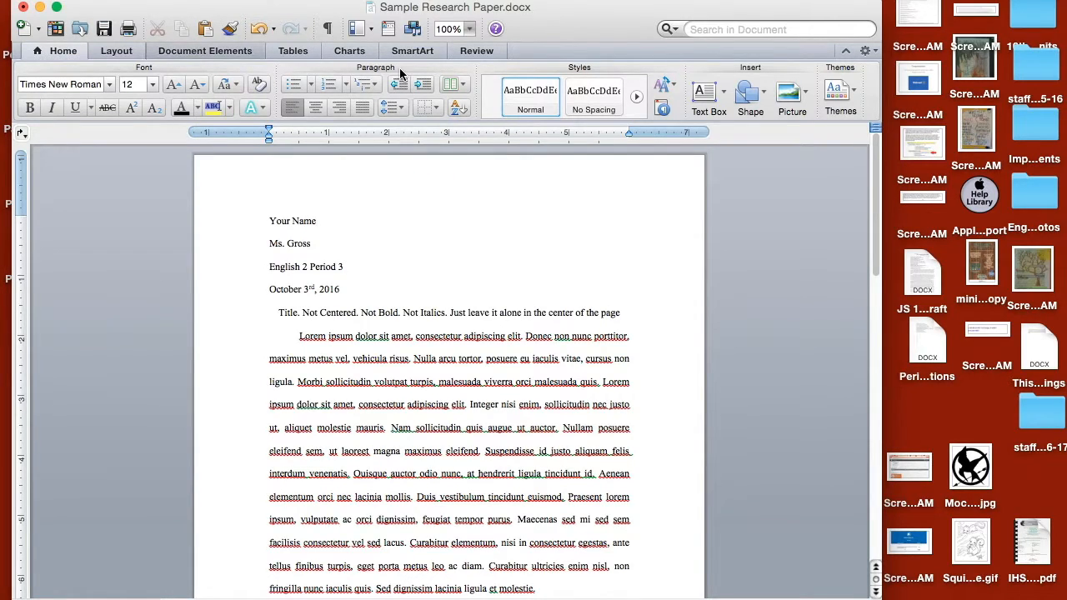
left_click(205, 51)
left_click(455, 98)
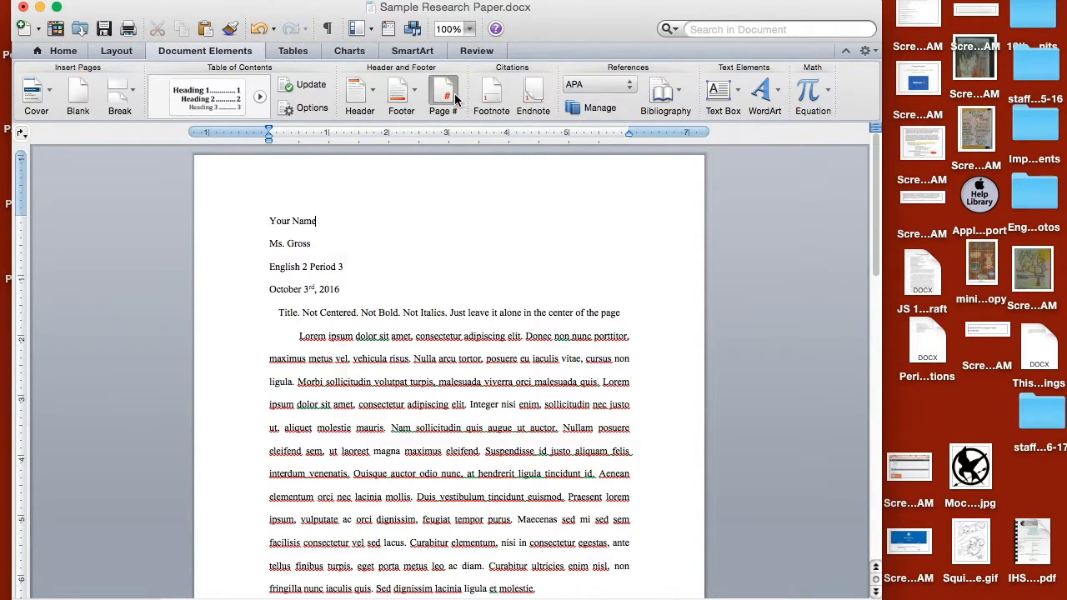
left_click(490, 272)
left_click(488, 260)
left_click(662, 376)
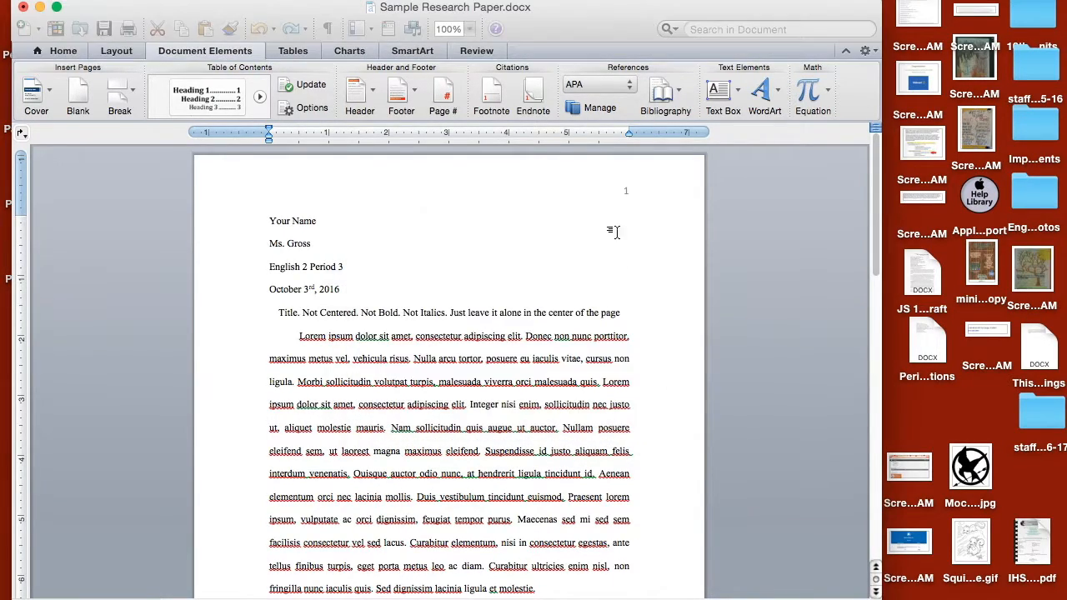
Add the author's last name before the page number in the header and return to the body text
double_click(625, 184)
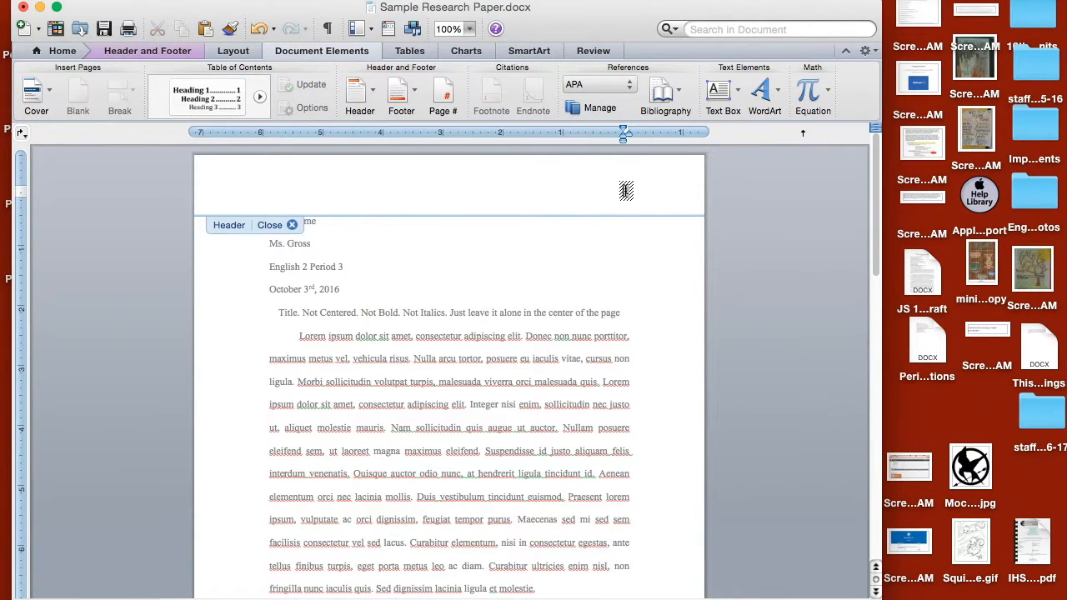
type("Gross")
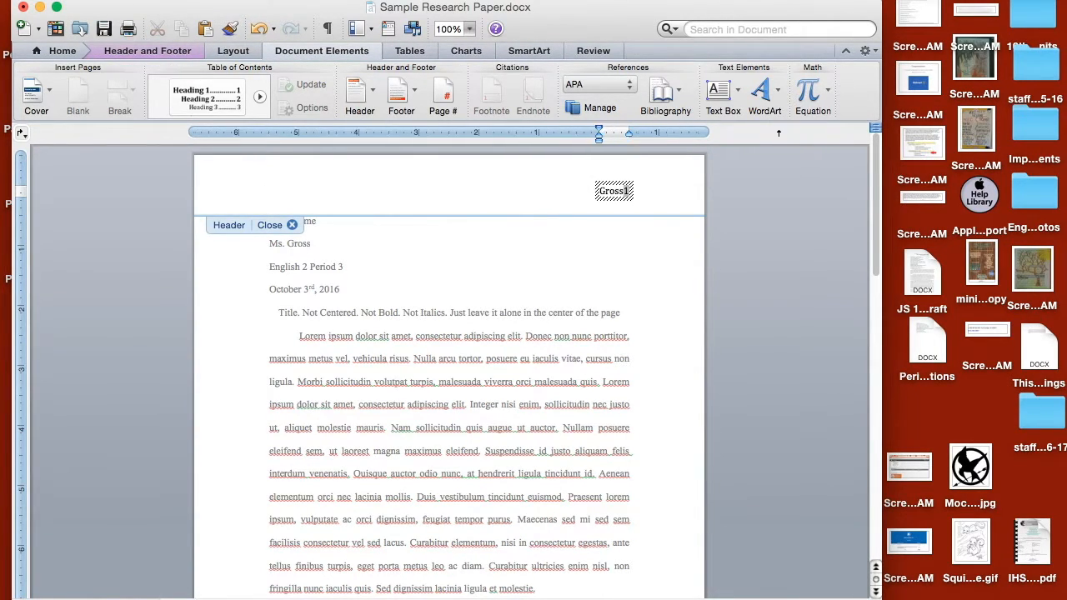
double_click(650, 349)
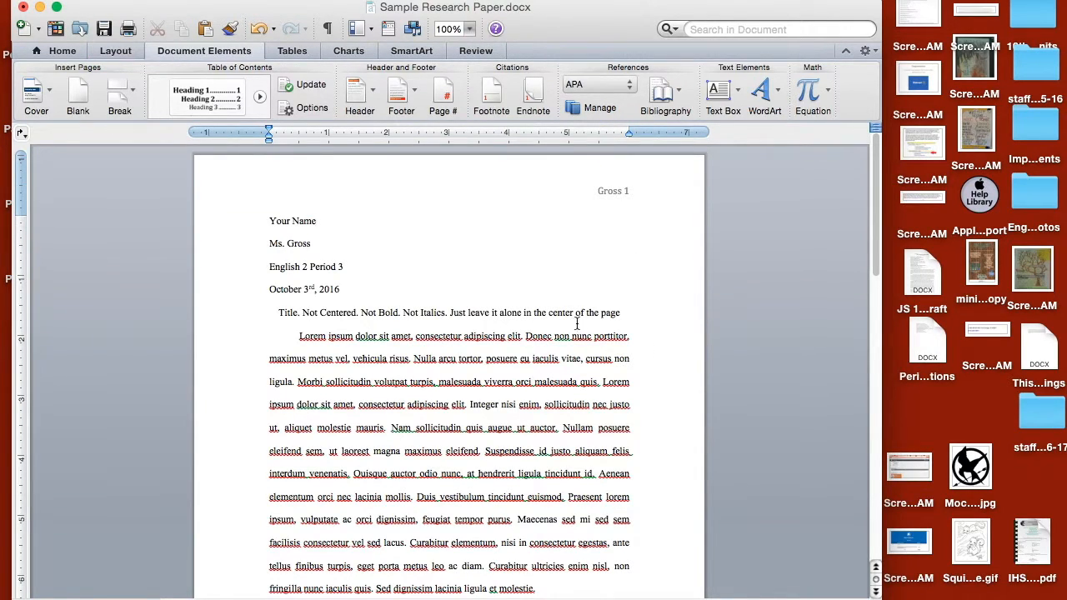
Start a new line after the last body paragraph at the end of the paper
scroll(513, 425, "down", 8)
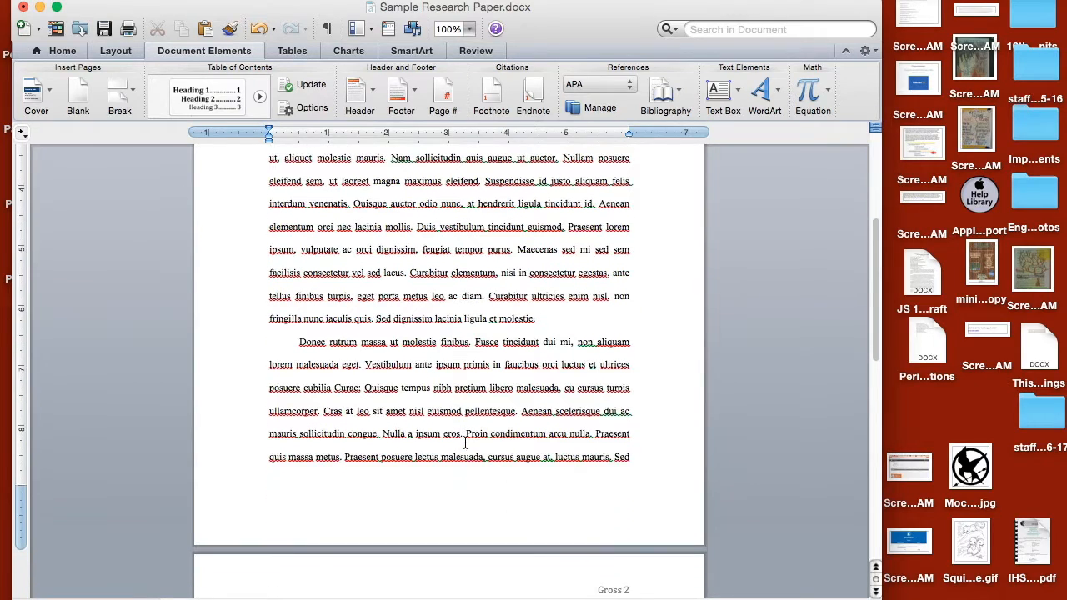
scroll(465, 443, "down", 18)
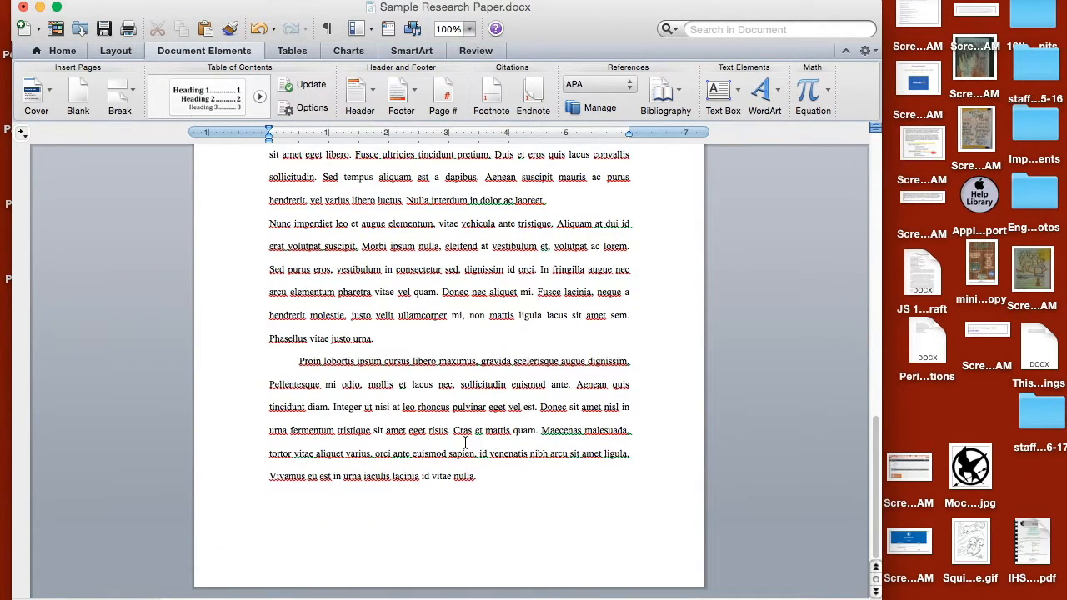
key("Return")
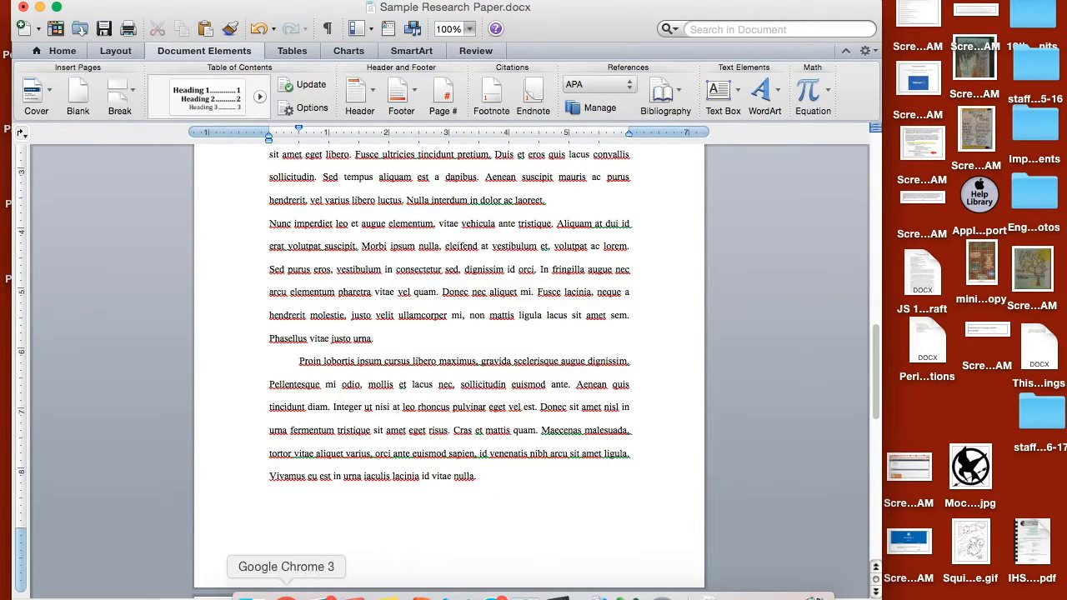
left_click(297, 592)
left_click(584, 6)
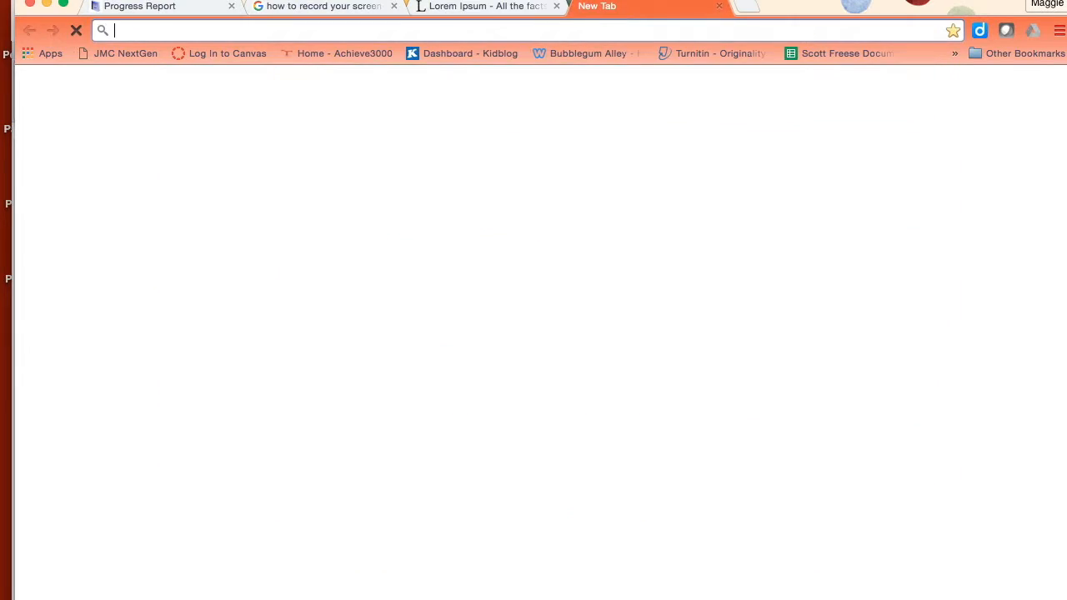
type("works")
key("BackSpace")
key("BackSpace")
key("BackSpace")
key("BackSpace")
type("e")
key("BackSpace")
key("BackSpace")
key("BackSpace")
type("easy bib")
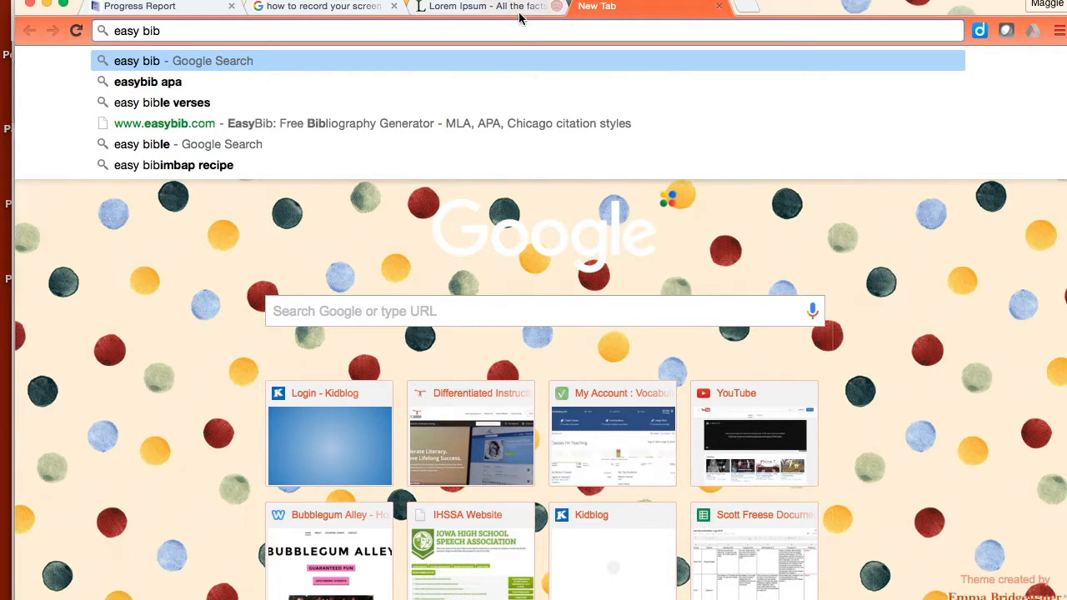
left_click(339, 122)
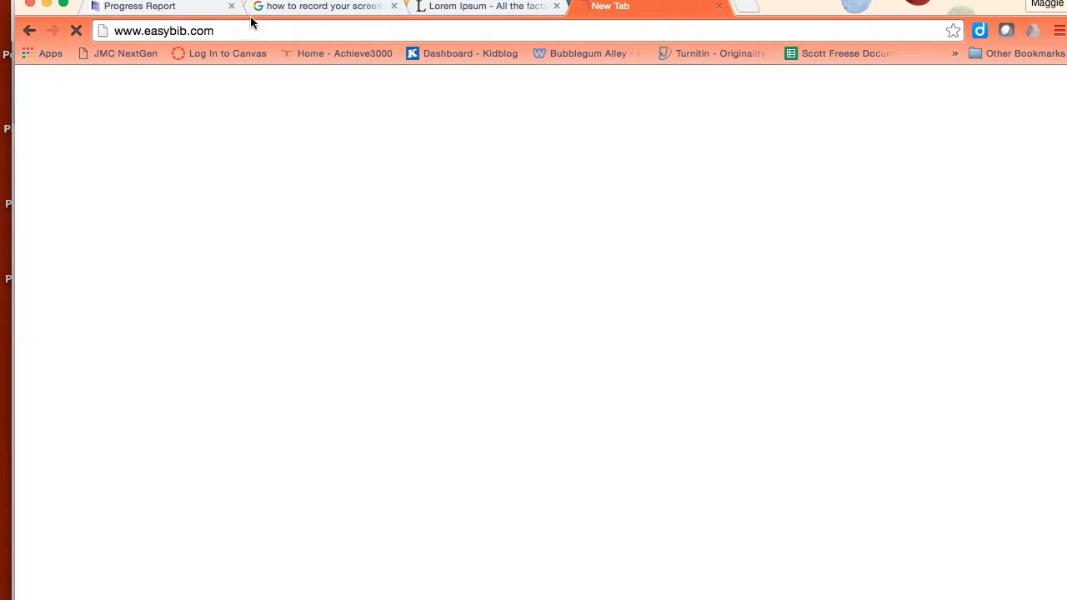
Export the EasyBib citation list in the Copy & paste format
left_click(394, 6)
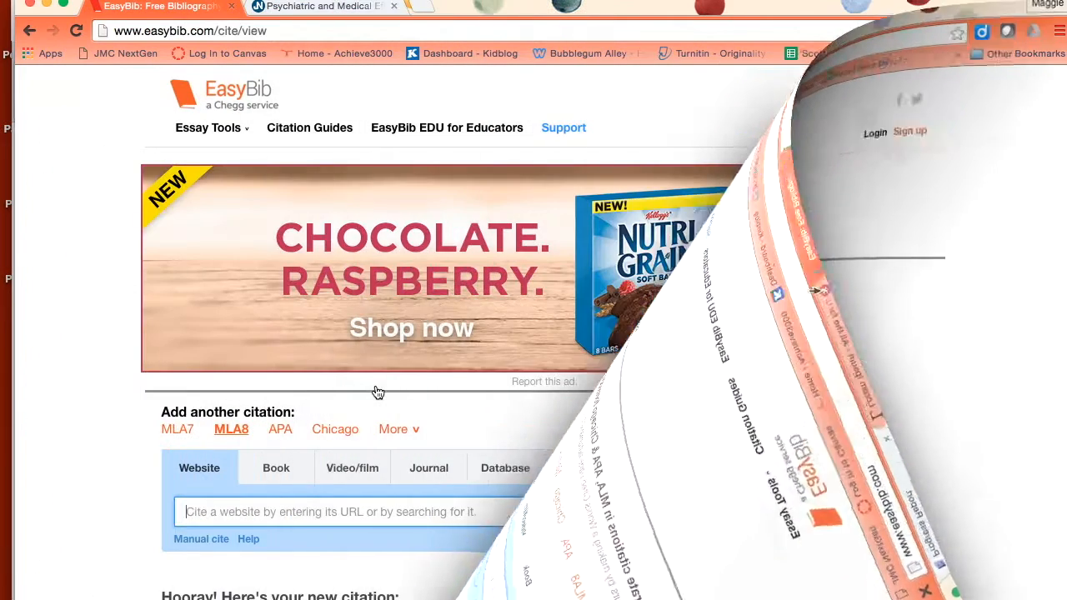
scroll(376, 391, "down", 5)
left_click(339, 519)
scroll(345, 525, "down", 5)
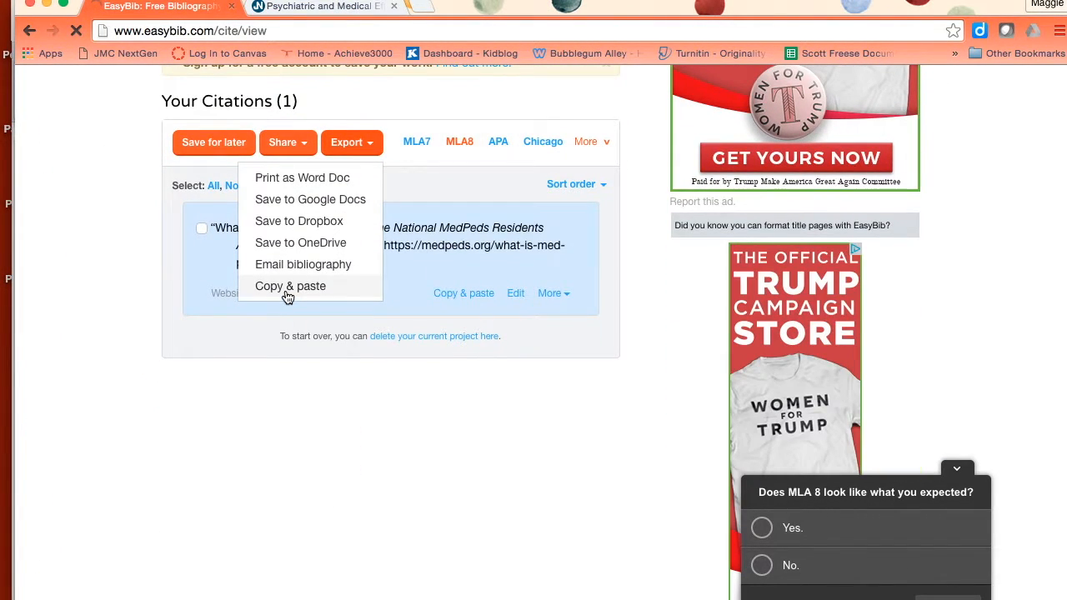
left_click(286, 292)
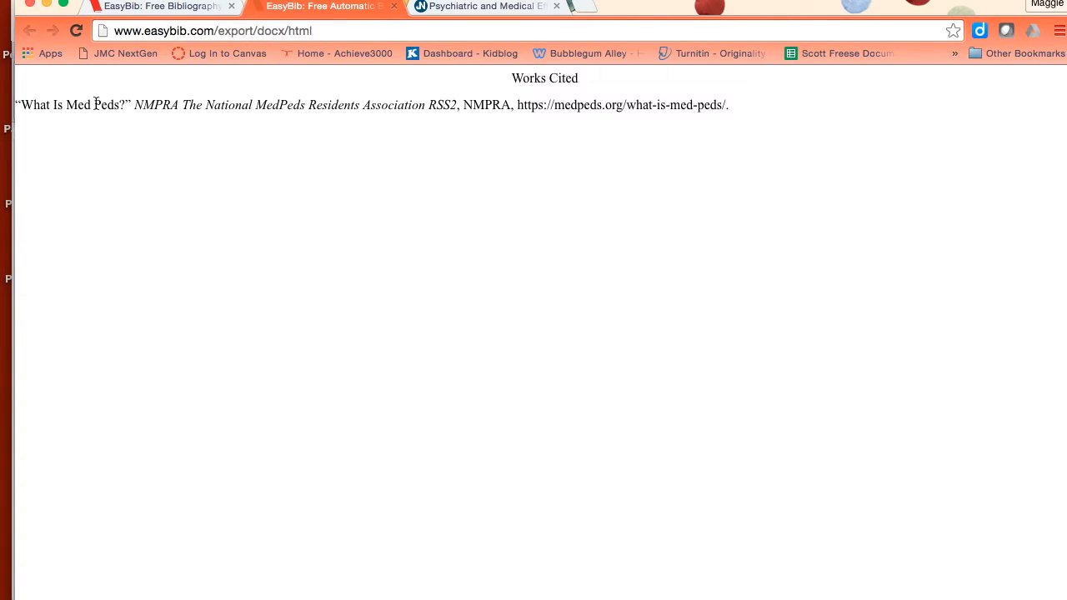
Copy the "What Is Med Peds?" citation and paste it into the Word document directly below the Works Cited heading
triple_click(96, 103)
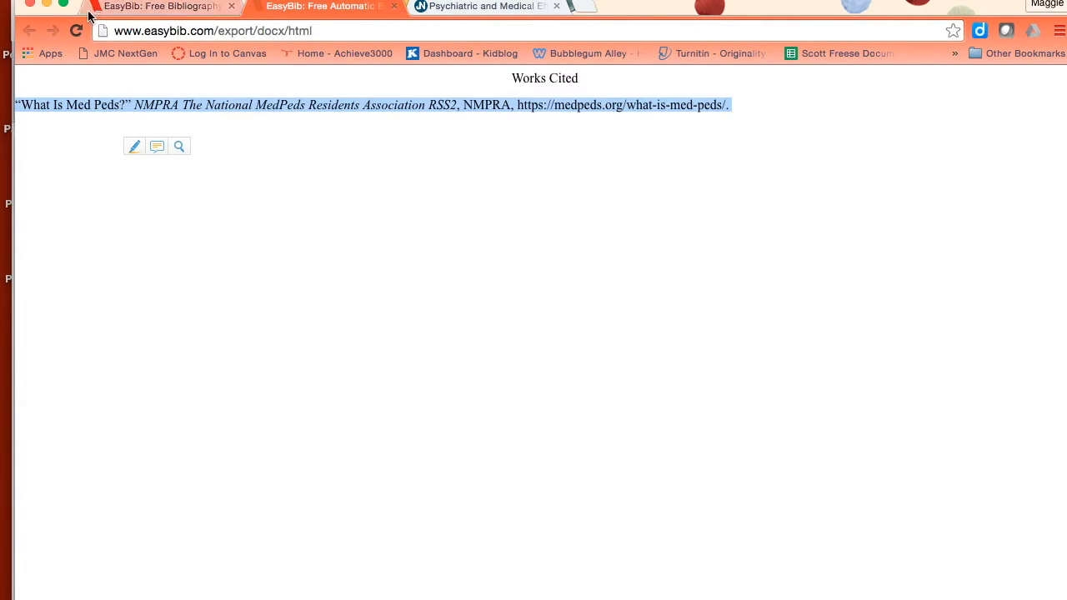
left_click(46, 4)
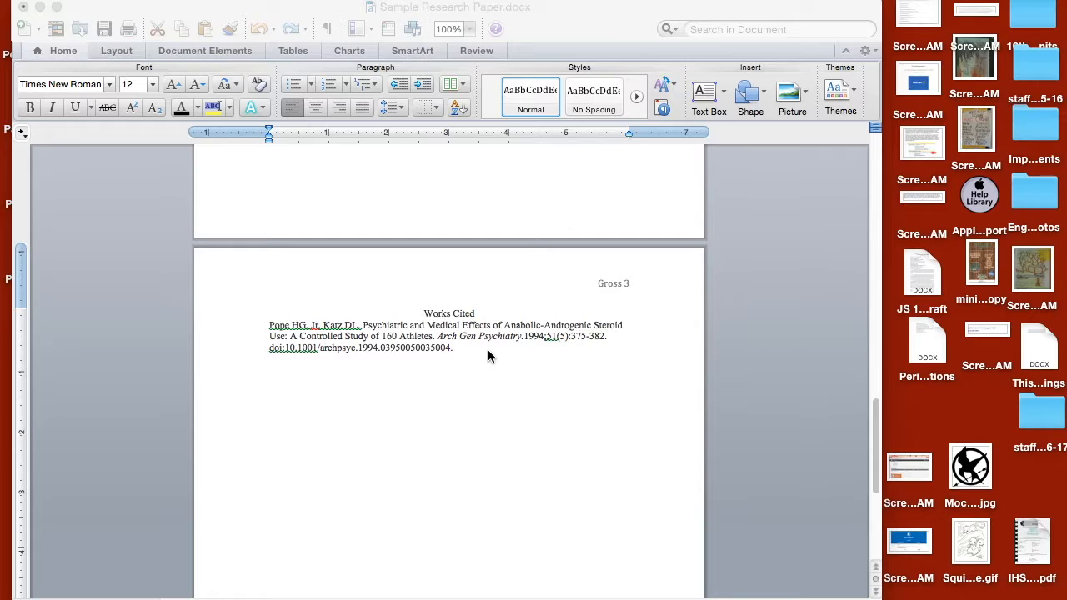
left_click(486, 348)
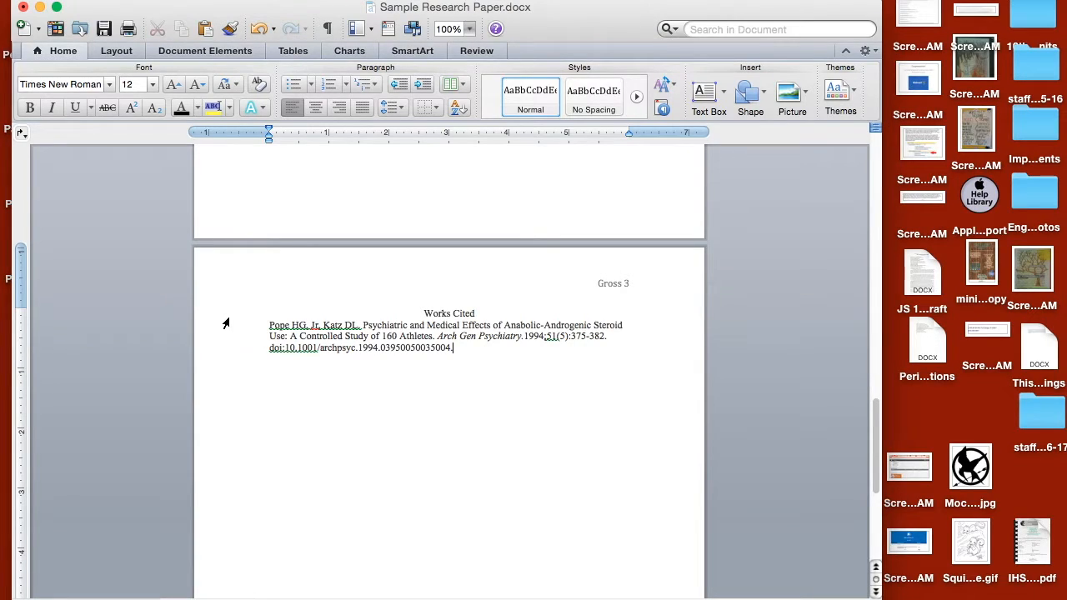
left_click(269, 325)
key("Return")
key("super+v")
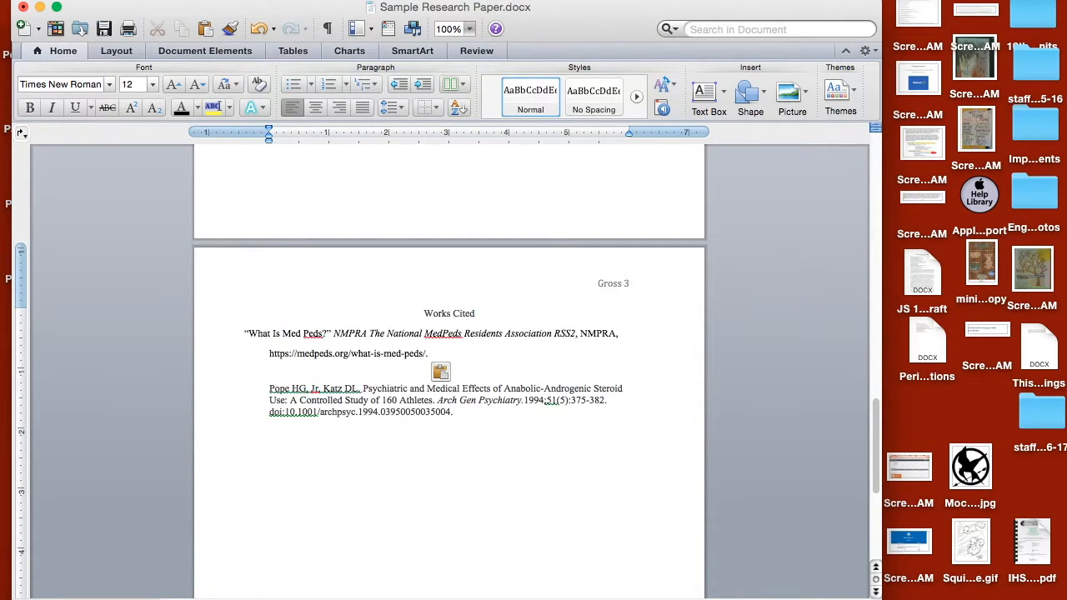
Give the second citation a hanging indent, with its first line outside the left margin and the remaining lines at the margin
left_click_drag(270, 381, 326, 442)
left_click_drag(269, 135, 299, 137)
left_click_drag(269, 128, 246, 129)
left_click(508, 460)
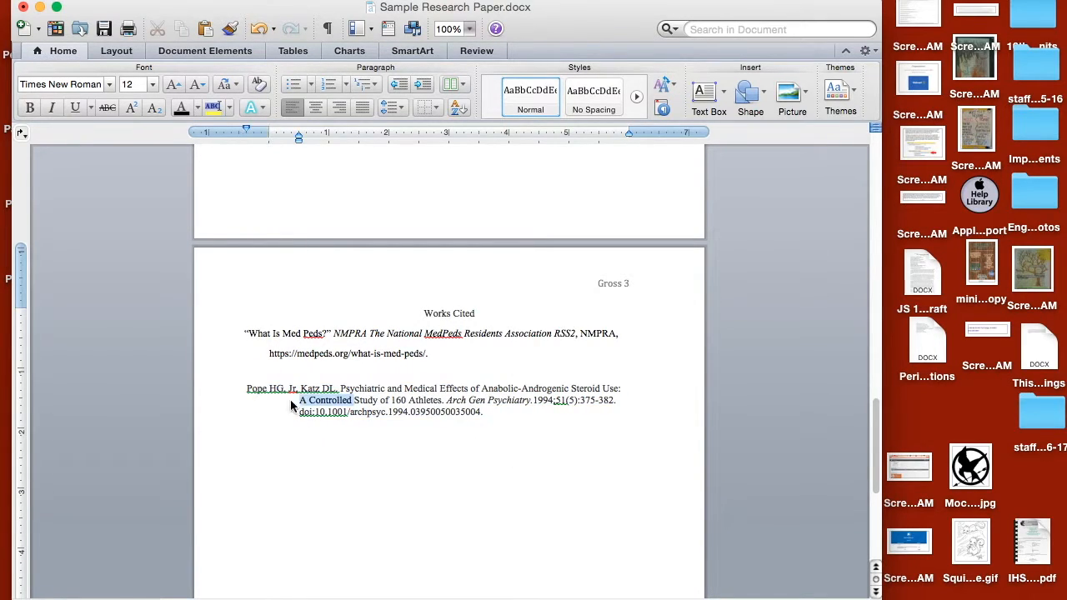
left_click_drag(247, 388, 248, 424)
left_click_drag(299, 137, 270, 138)
left_click(518, 502)
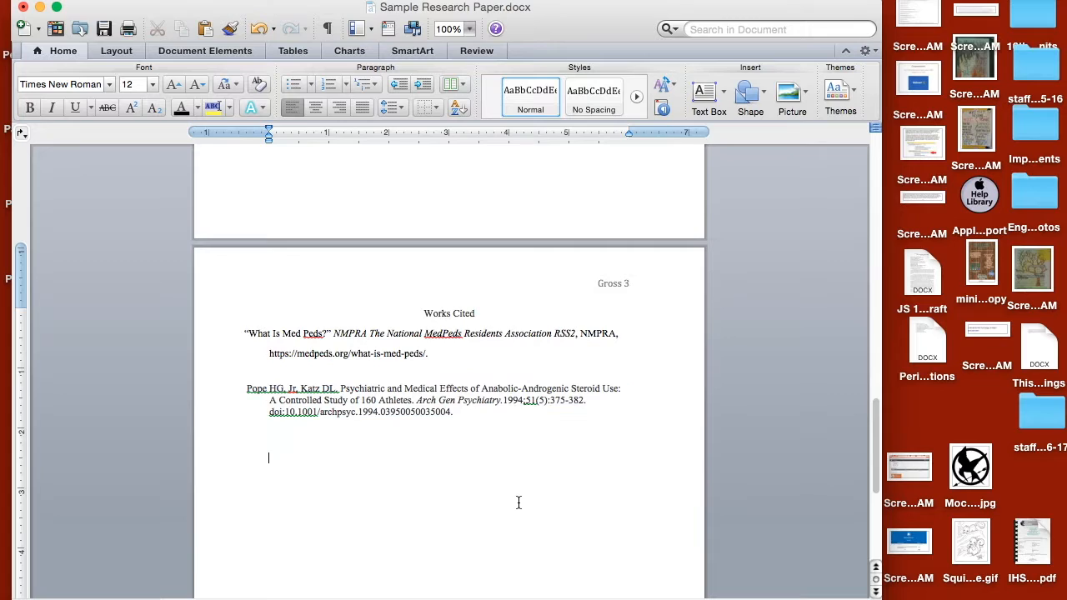
Shift the indents of both citations so first lines start at the left margin and following lines at 0.5 inch
left_click_drag(242, 332, 250, 458)
left_click_drag(268, 139, 299, 138)
left_click(372, 452)
Set the whole document, including the Works Cited page, to 2.0 line spacing
key("super+a")
left_click(390, 107)
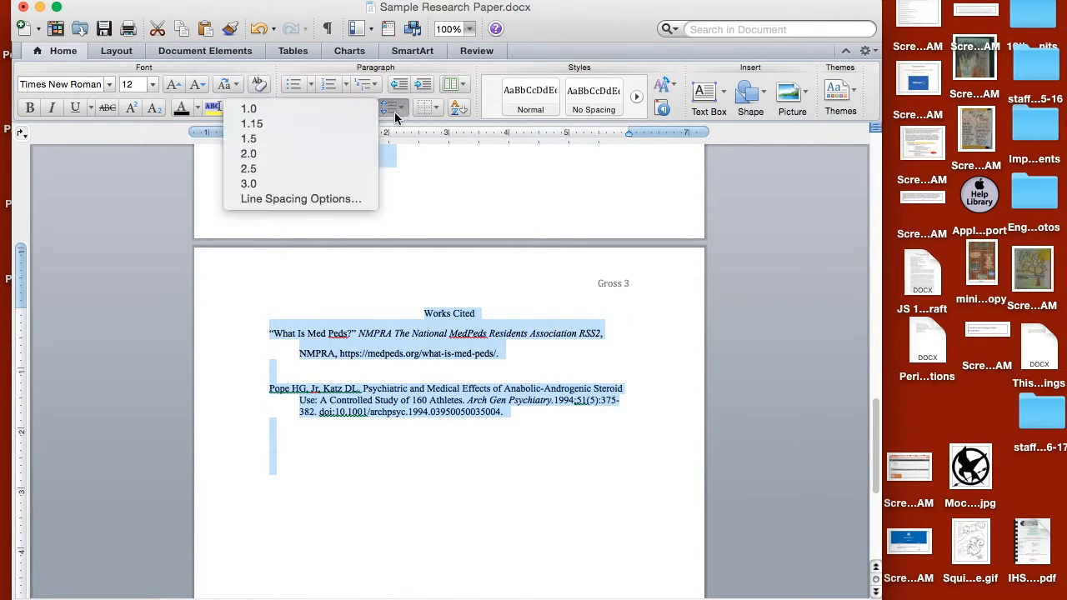
left_click(315, 153)
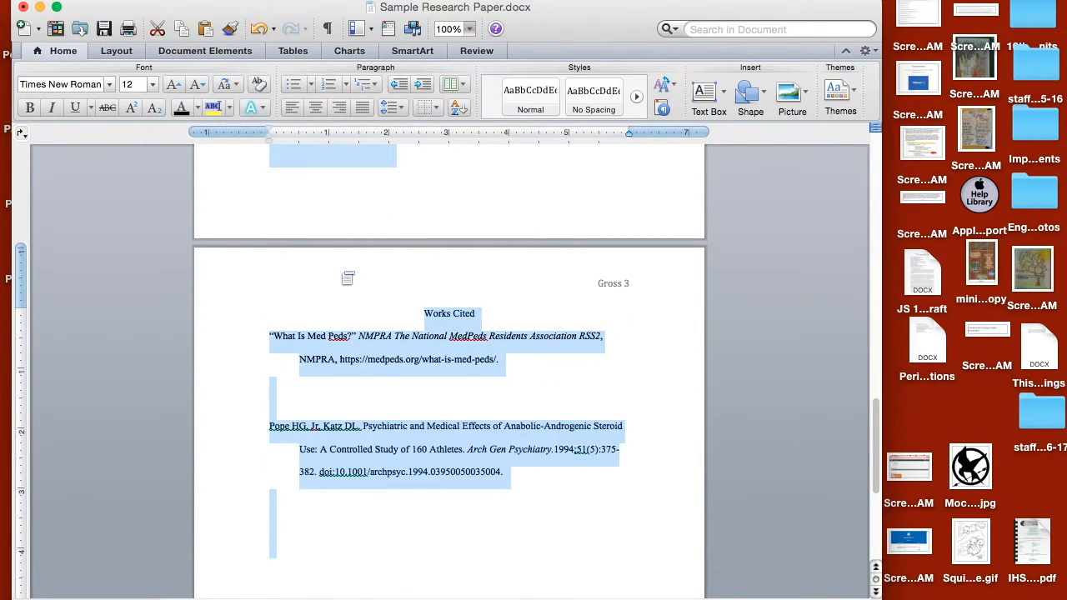
scroll(348, 277, "up", 20)
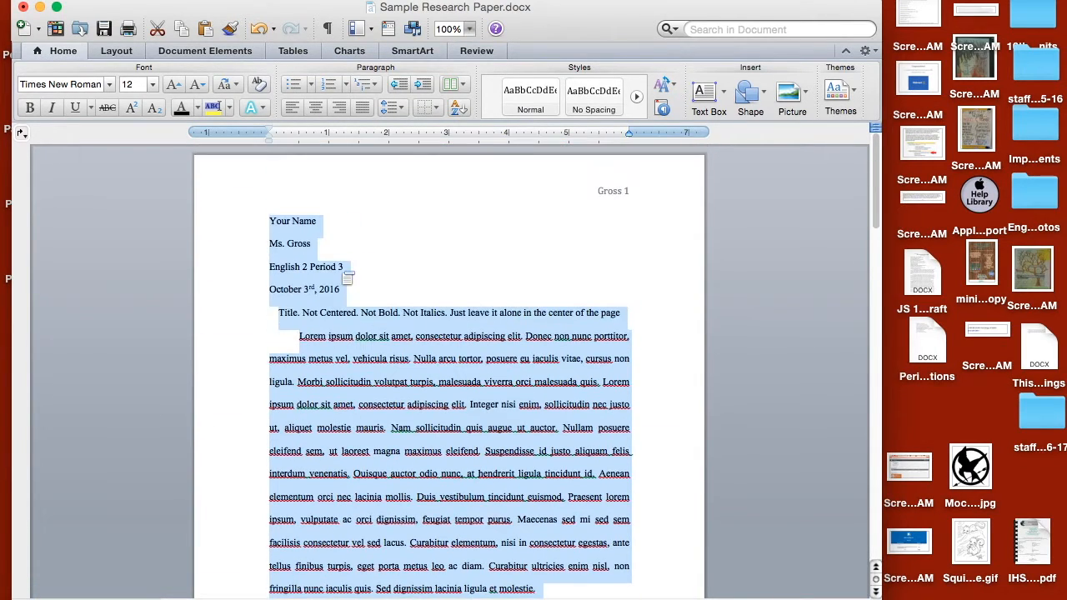
left_click(478, 256)
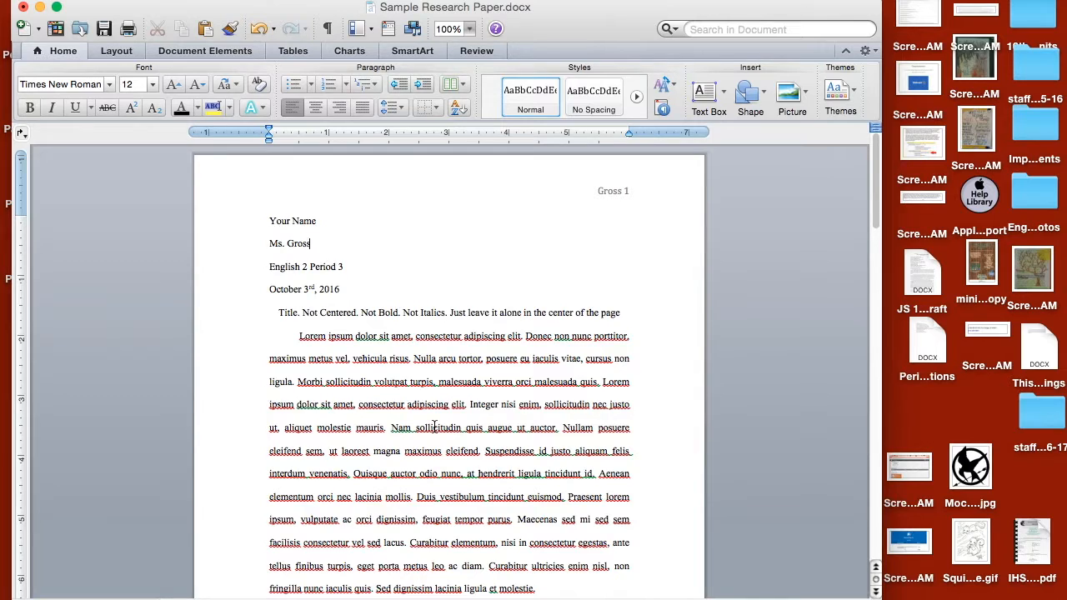
Change the margins of the whole document to the Normal preset, 1 inch on every side
left_click(117, 51)
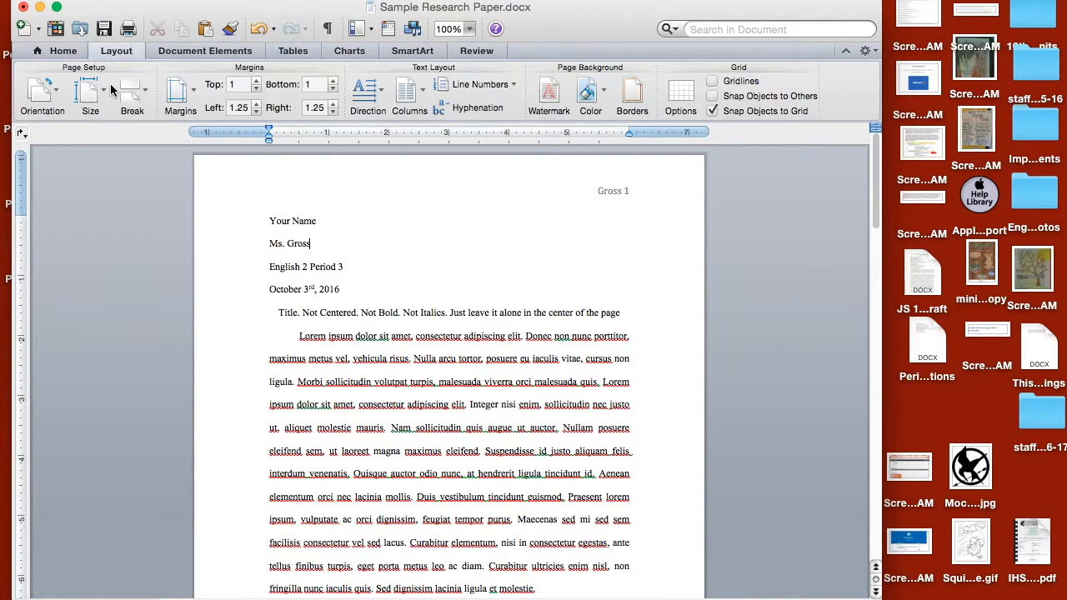
key("super+a")
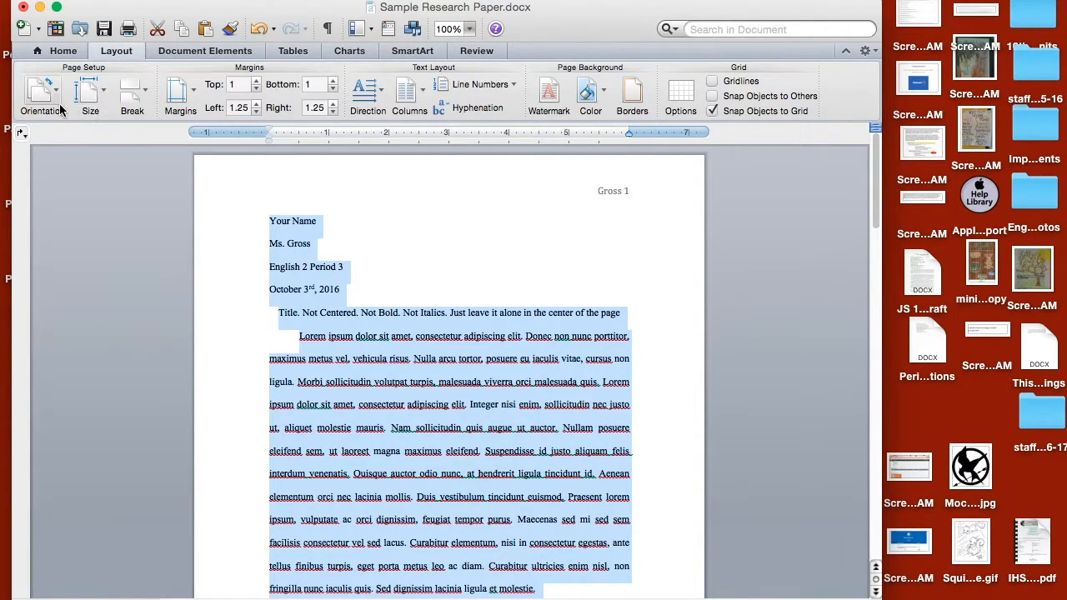
left_click(177, 96)
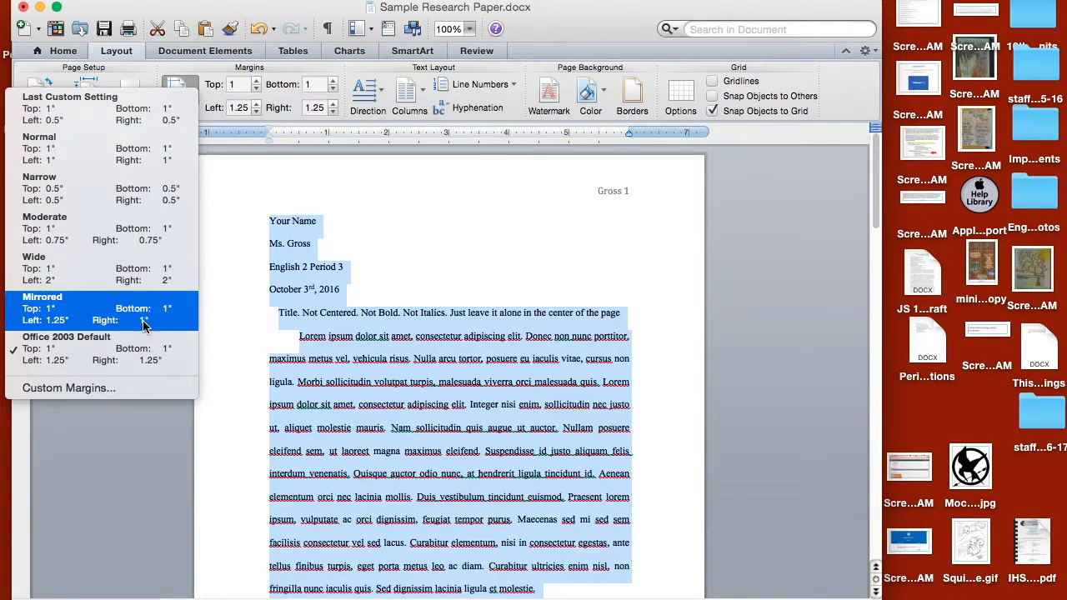
left_click(155, 208)
left_click(177, 94)
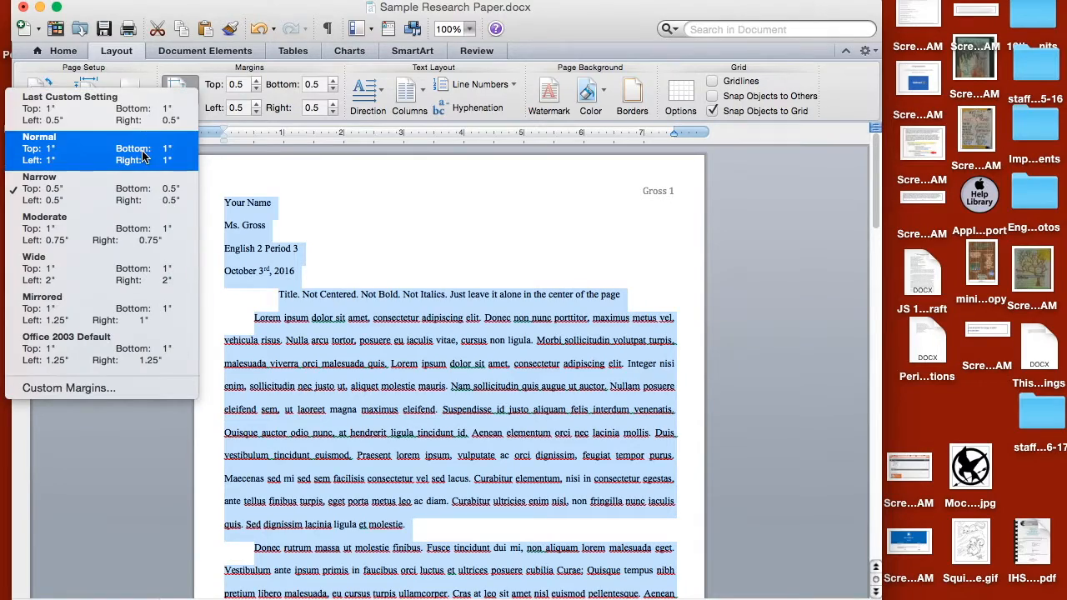
left_click(143, 156)
left_click(434, 450)
Indent the first line of the body paragraph beginning "Nunc imperdiet leo" on the second page
scroll(434, 446, "down", 20)
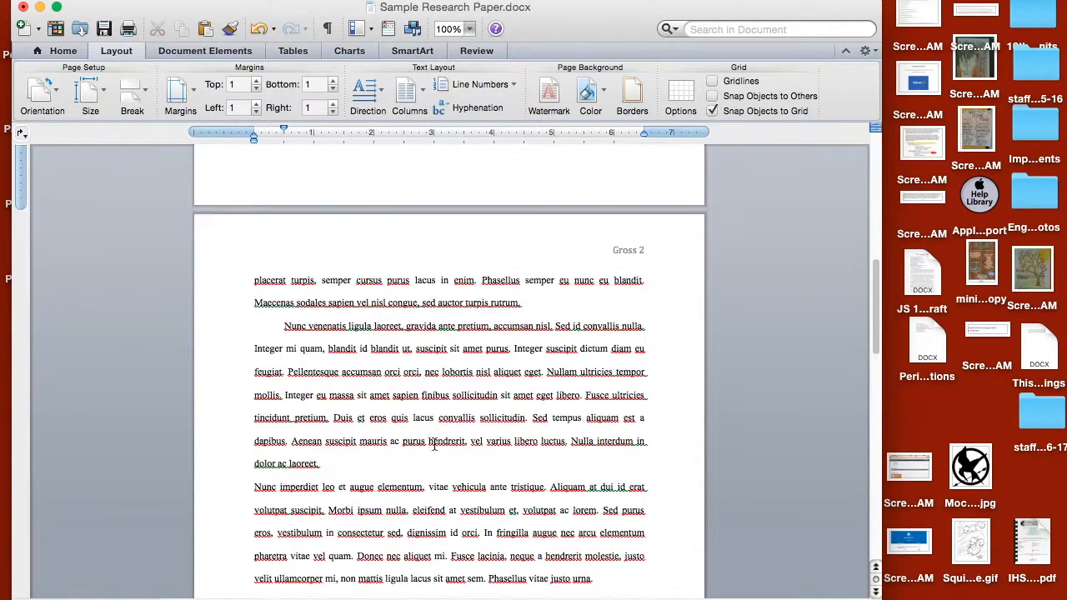
scroll(434, 446, "down", 3)
scroll(434, 446, "up", 5)
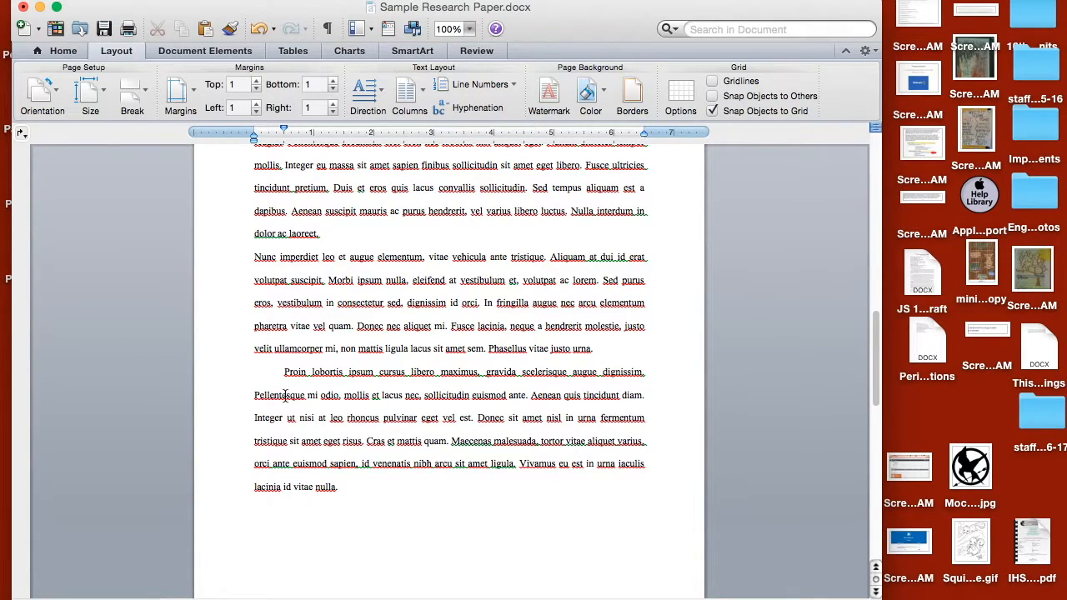
scroll(267, 384, "up", 3)
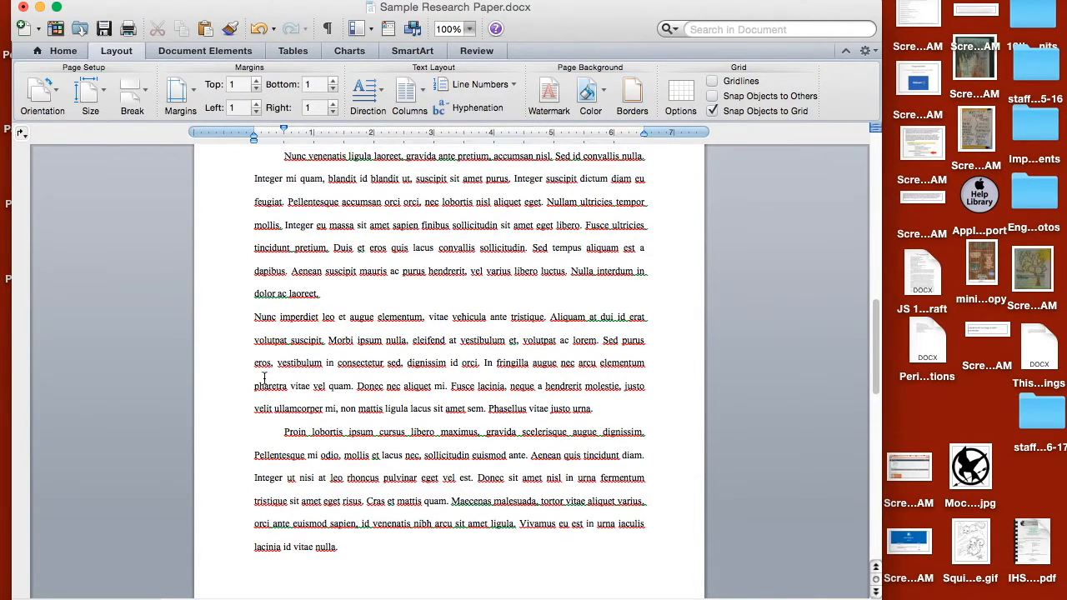
left_click(249, 323)
left_click(250, 322)
key("Tab")
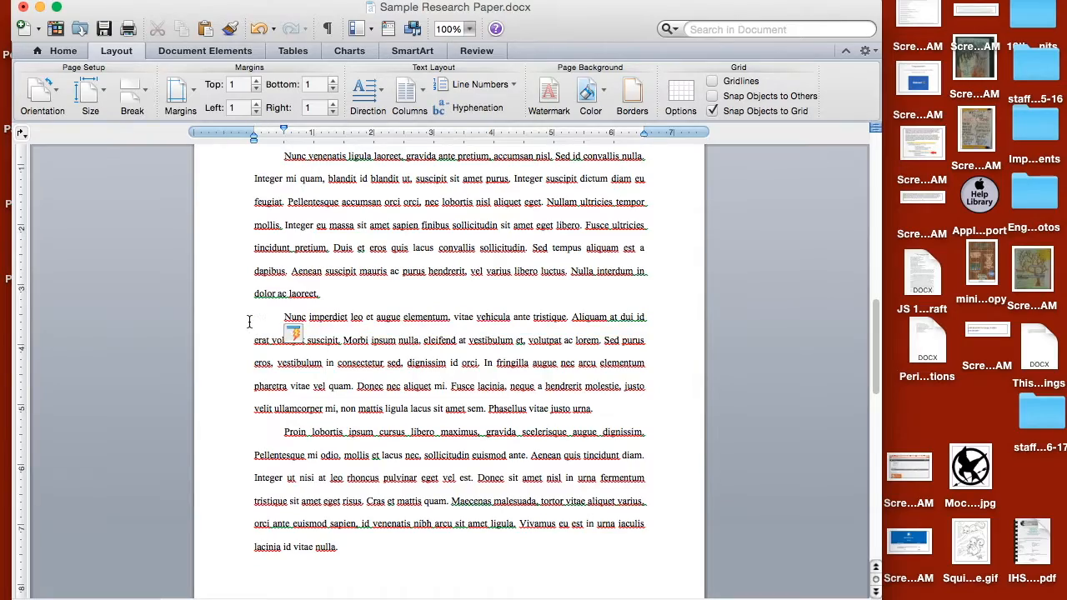
Remove the extra blank line between the two citations on the Works Cited page
scroll(249, 322, "up", 2)
scroll(249, 322, "up", 10)
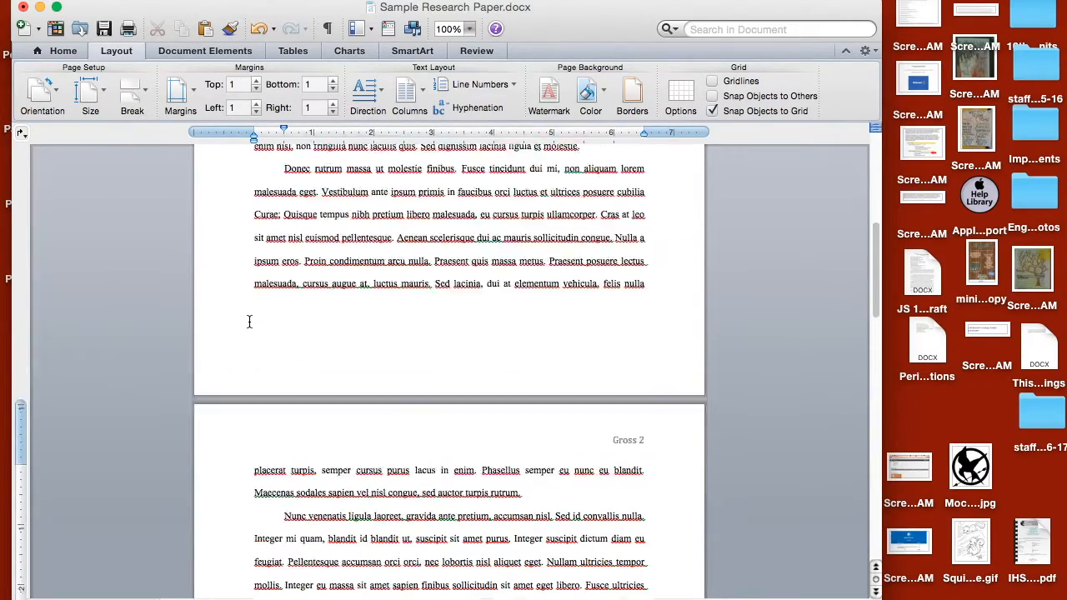
scroll(249, 322, "up", 5)
scroll(249, 322, "down", 20)
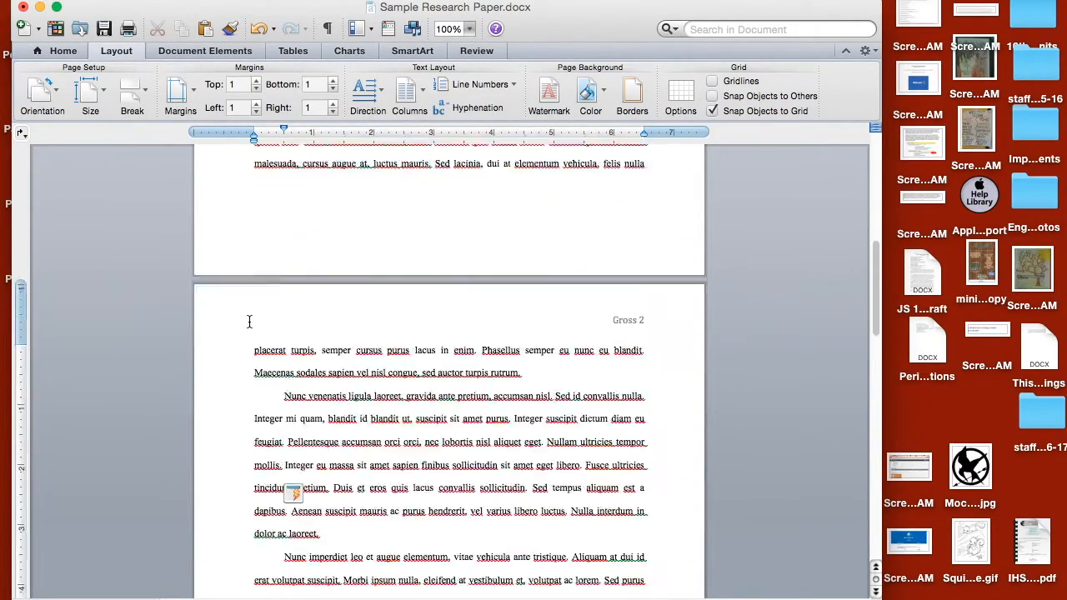
scroll(249, 322, "down", 6)
left_click(301, 242)
key("BackSpace")
key("BackSpace")
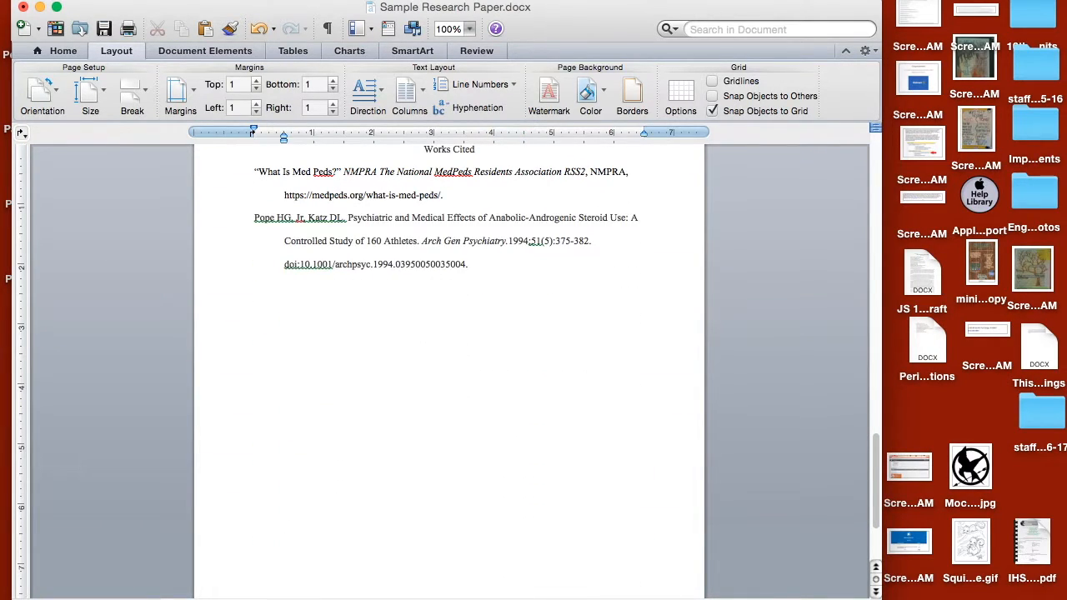
Save the finished research paper and minimize its document window
scroll(530, 436, "up", 5)
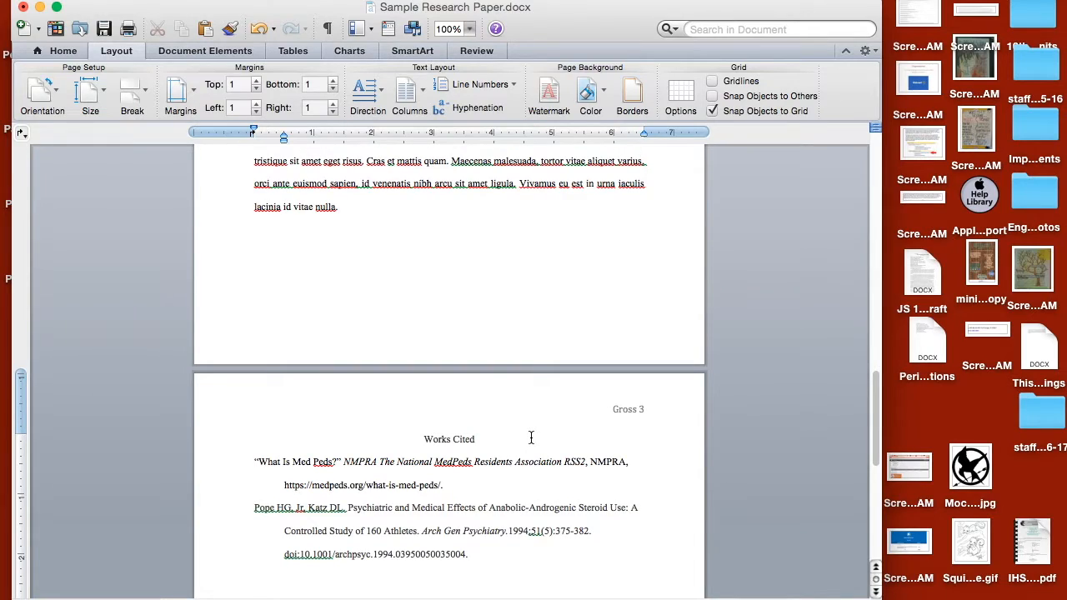
left_click(99, 32)
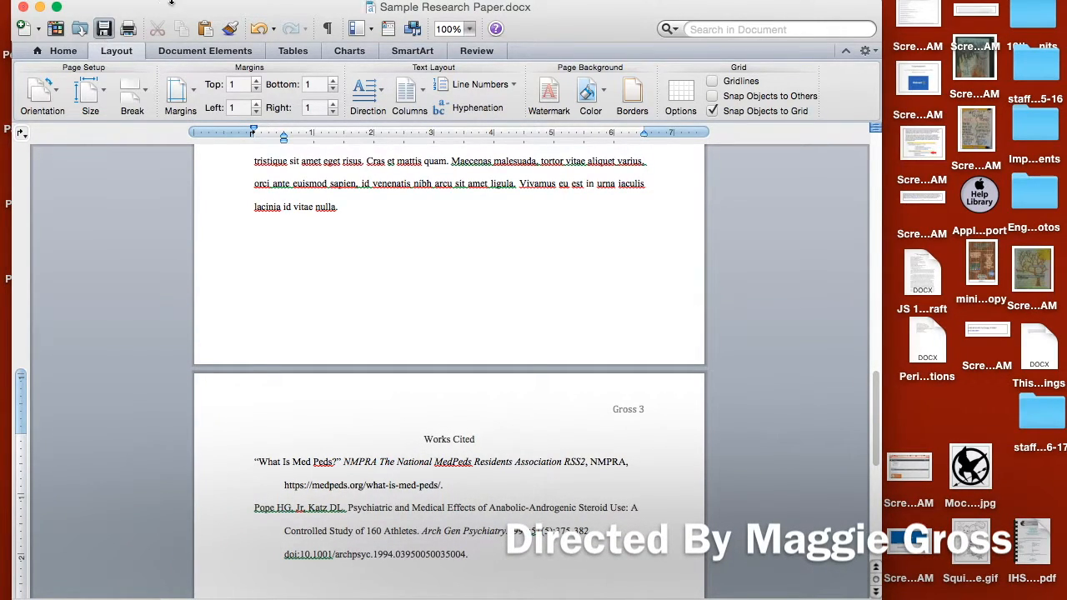
left_click(39, 8)
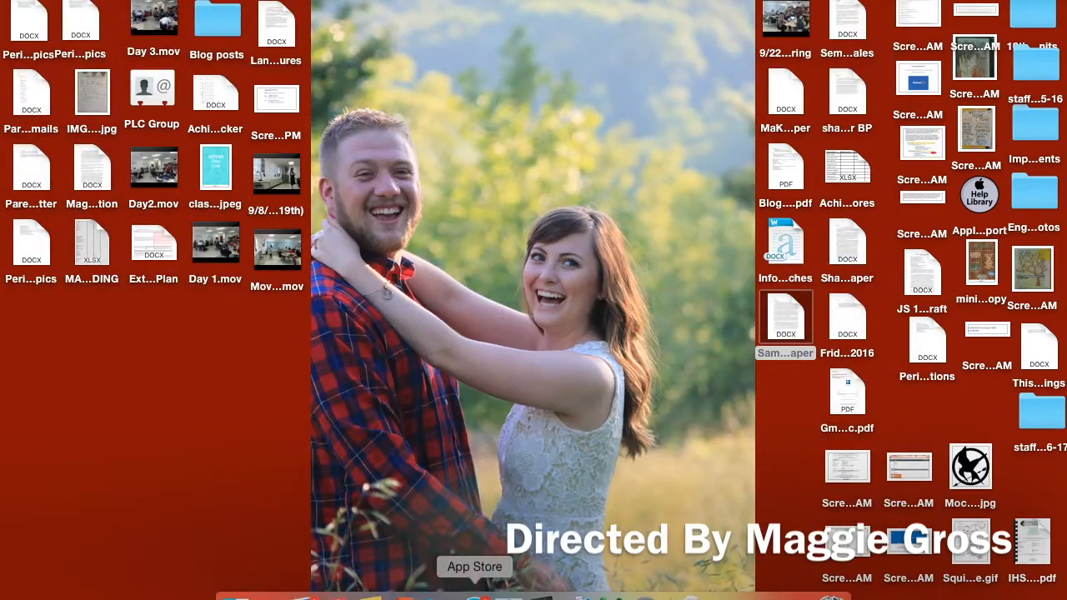